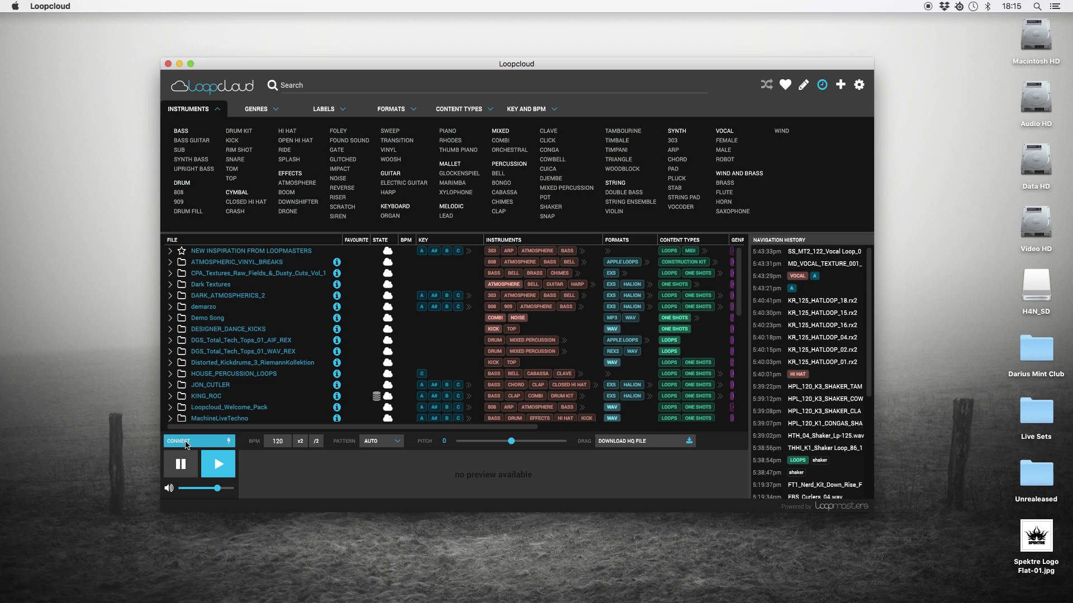
Step: Connect Loopcloud to the open Ableton Live set and filter the sample library to the Loops content type
click(187, 441)
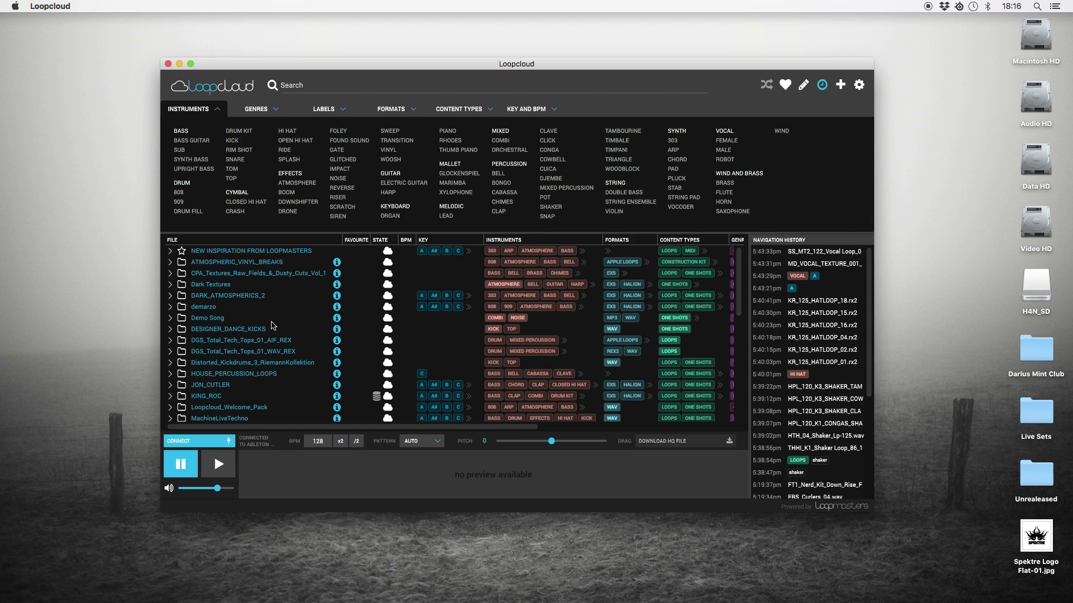
click(434, 110)
click(184, 141)
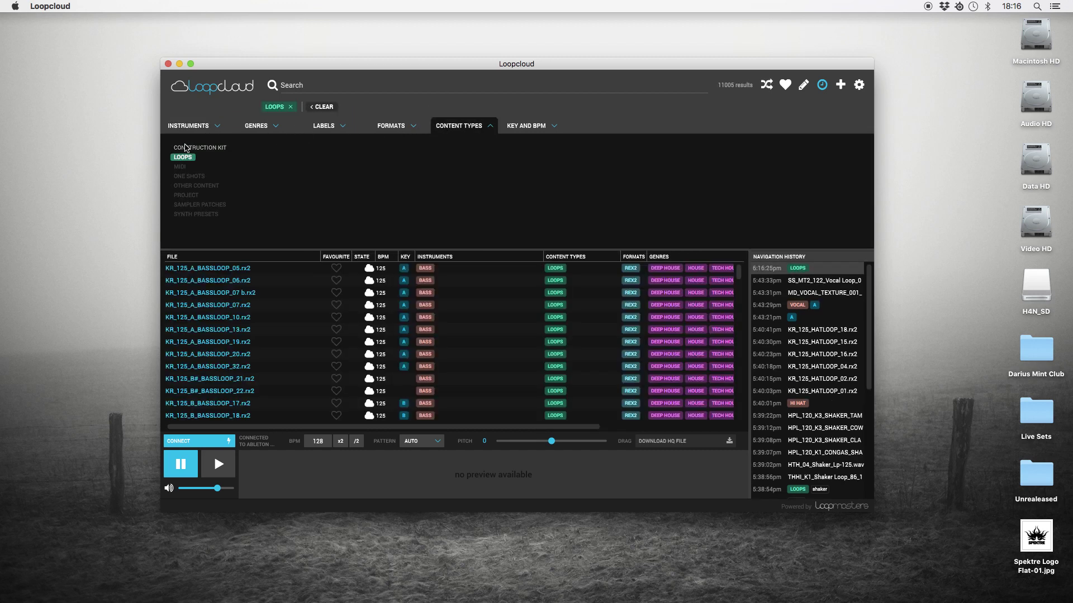
Step: Preview the loop KR_125_A_BASSLOOP_05.rx2 and pause its playback
click(223, 271)
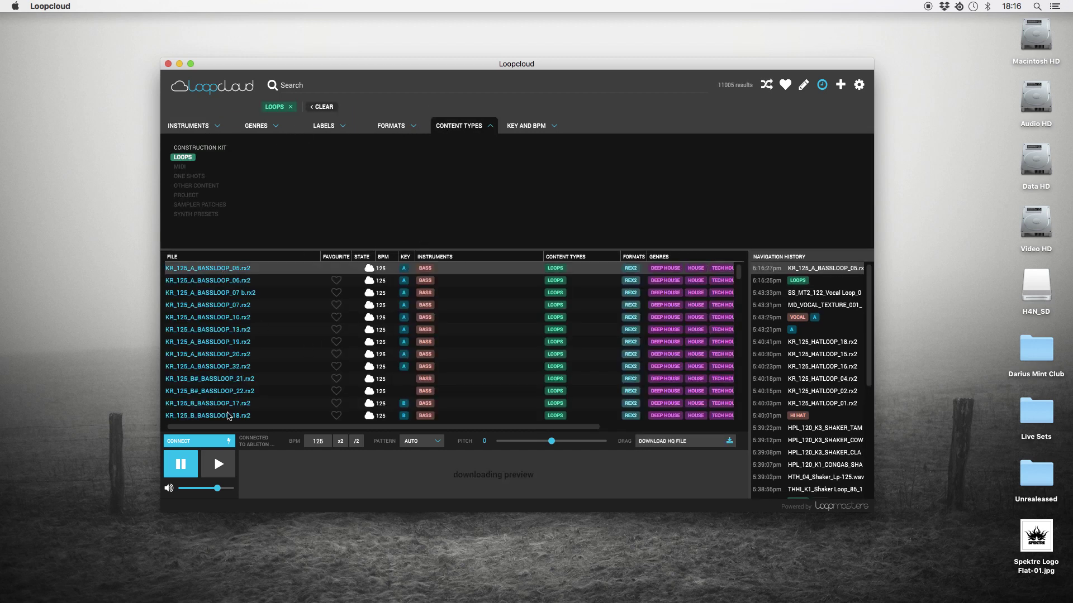
click(219, 465)
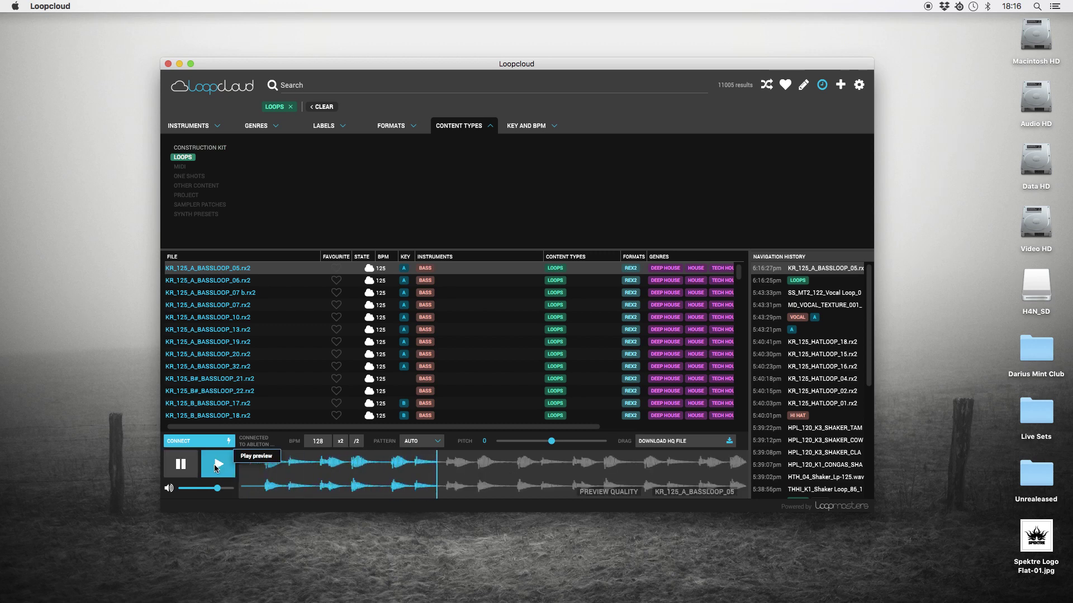
click(181, 464)
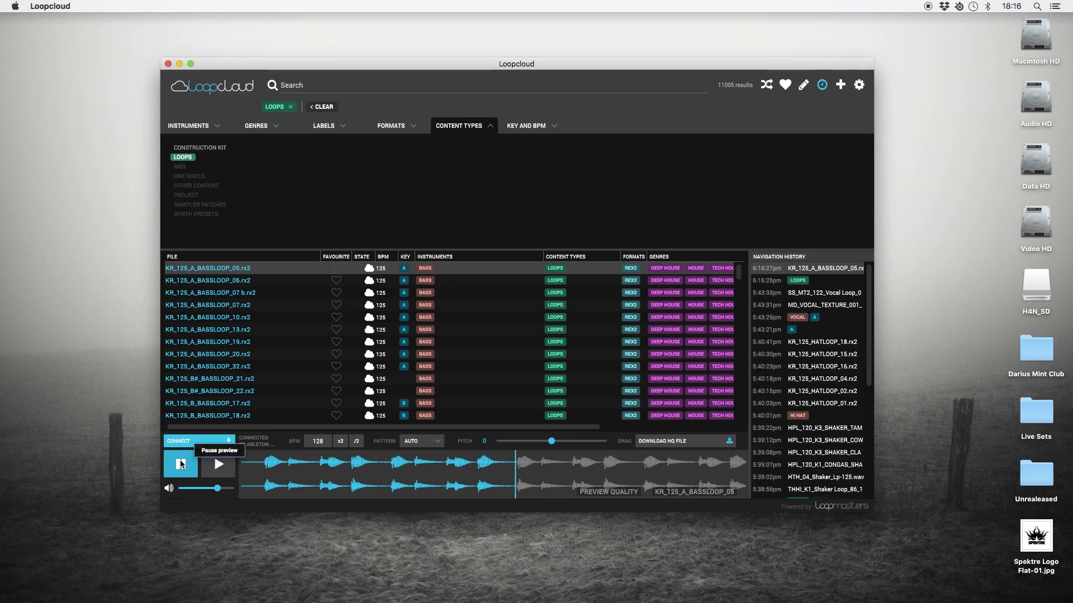
Step: Switch to Ableton Live and audition the bass loop preview in sync with the playing set, starting and pausing it from Loopcloud
key(super+Tab)
key(space)
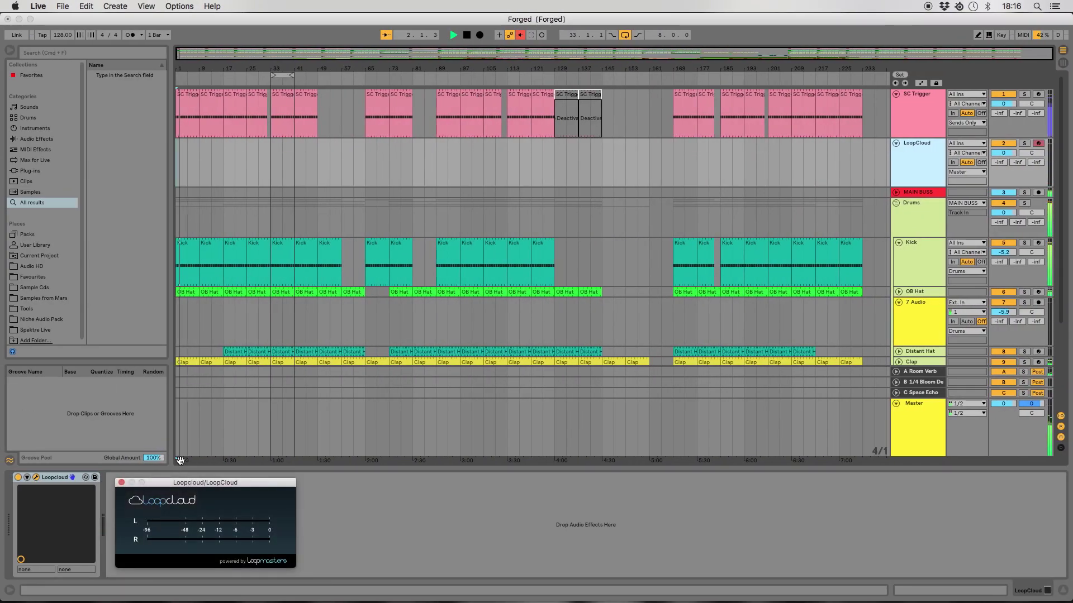
key(super+Tab)
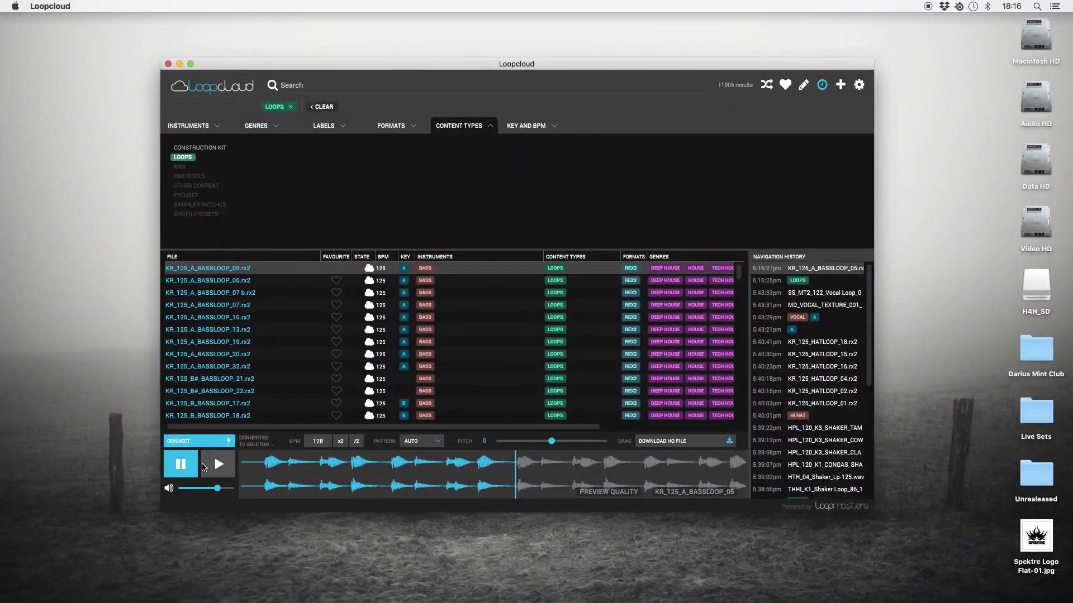
key(super+Tab)
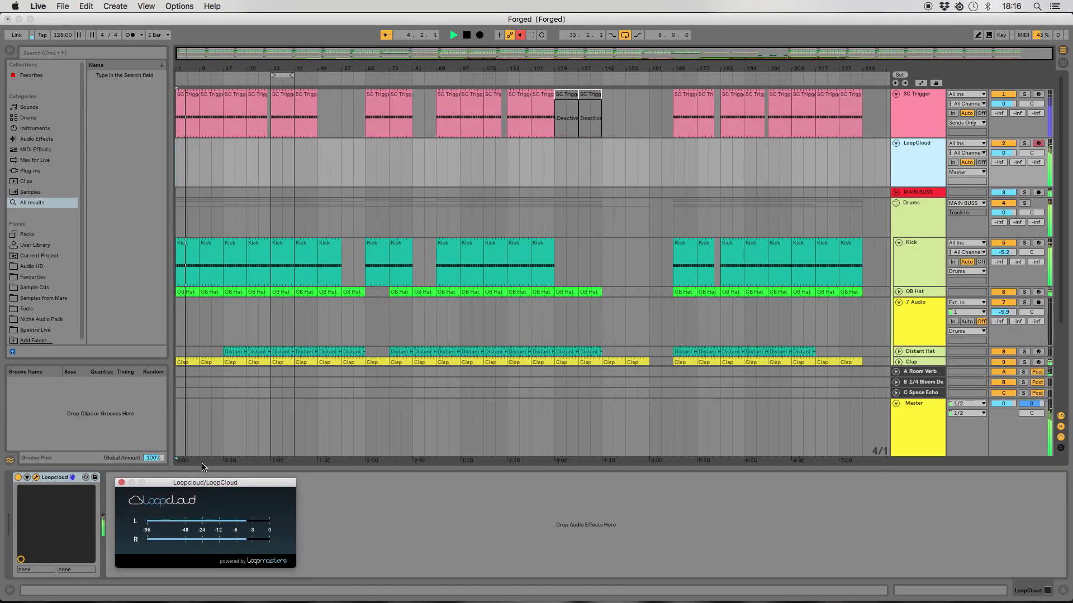
key(super+Tab)
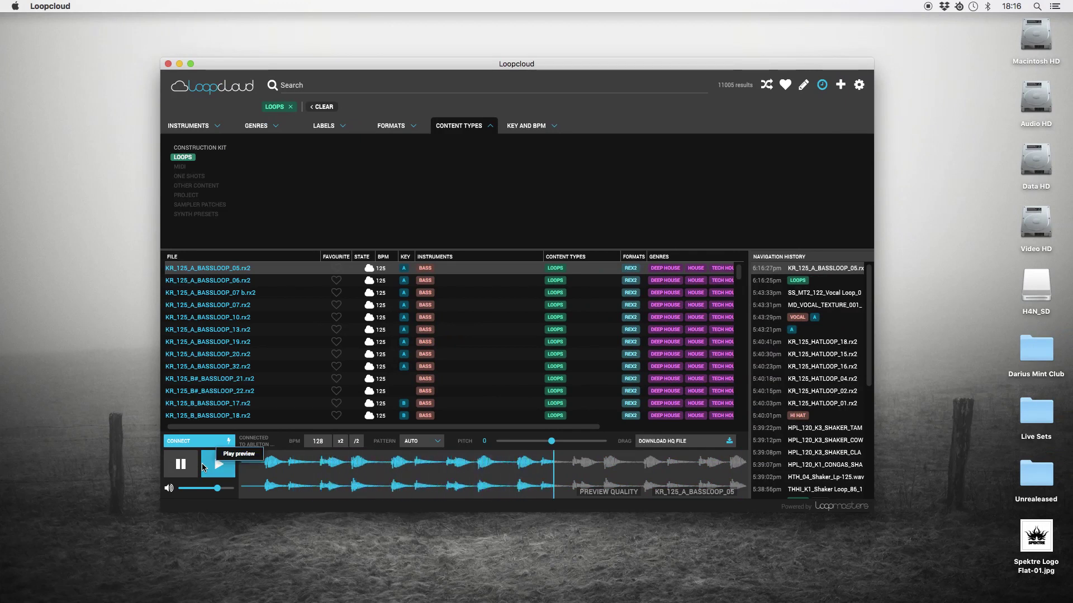
key(space)
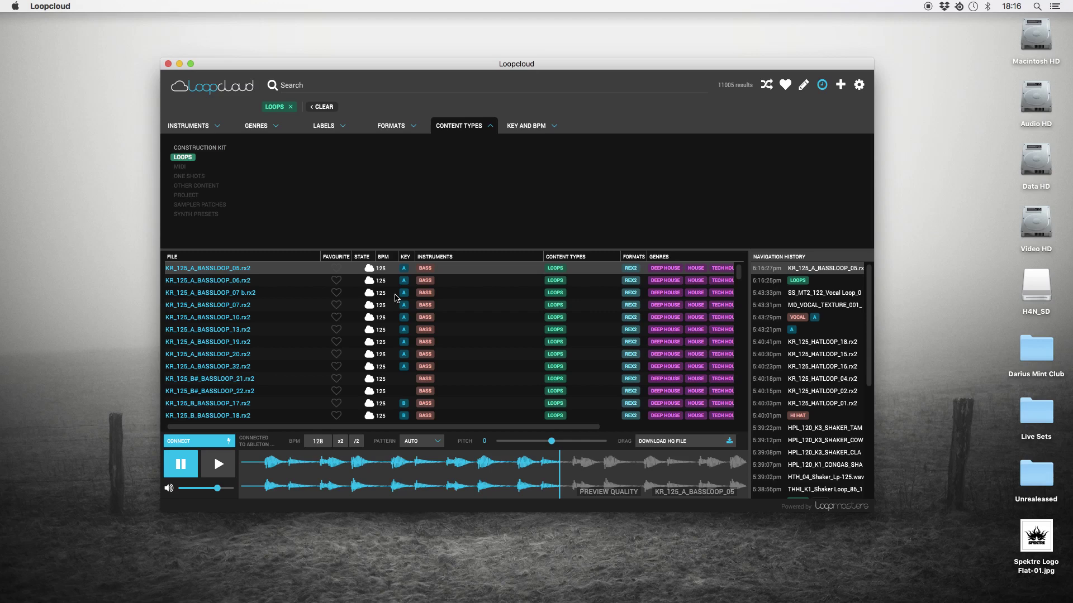
click(219, 462)
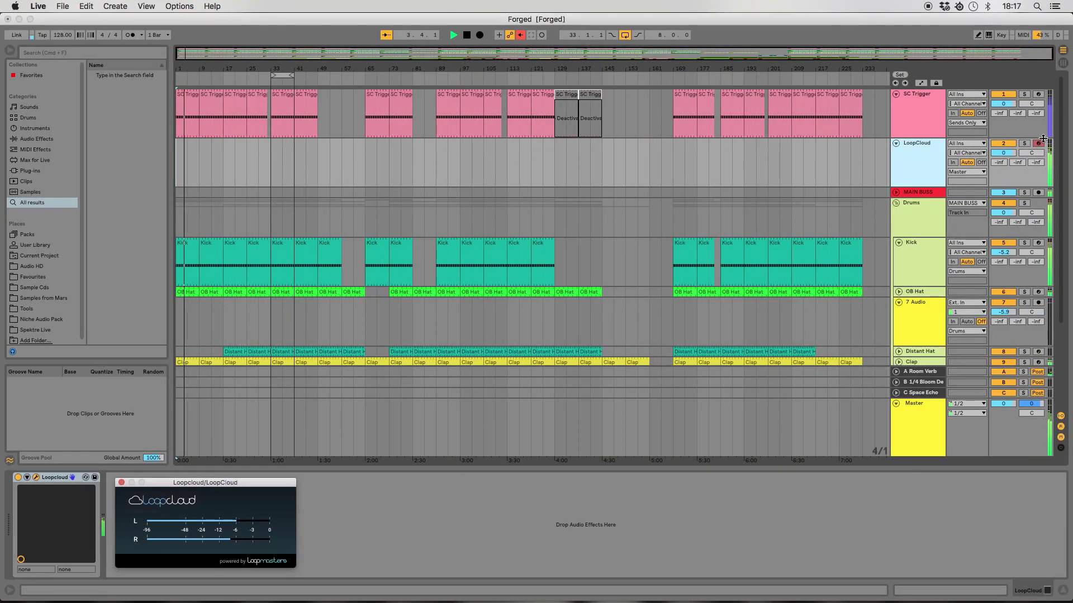
Step: Solo the LoopCloud track in Ableton Live, and select the looped section from bar 33 for playback
click(1025, 145)
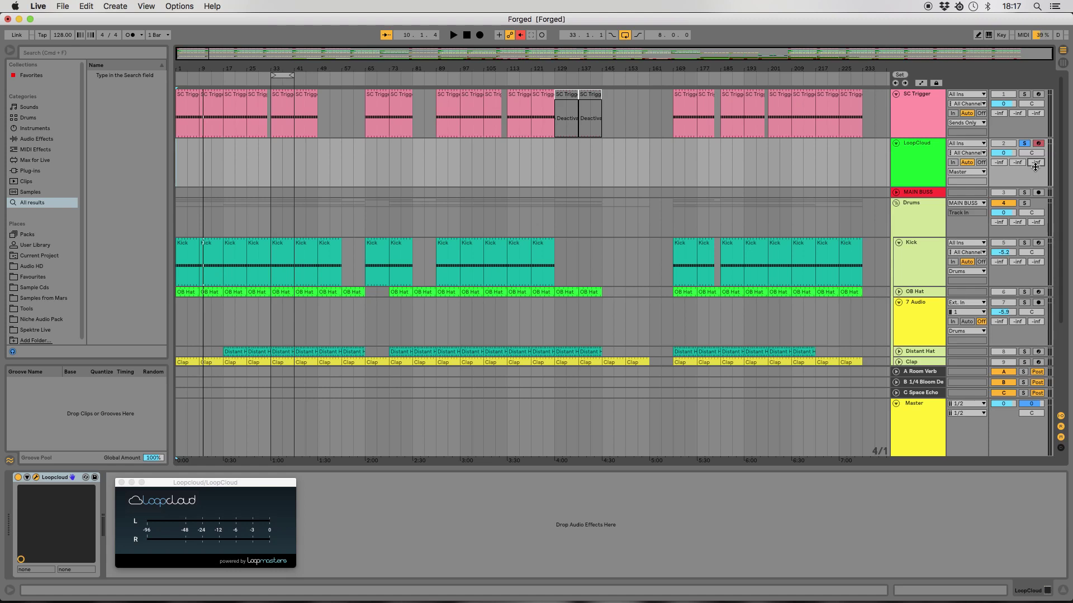
click(279, 75)
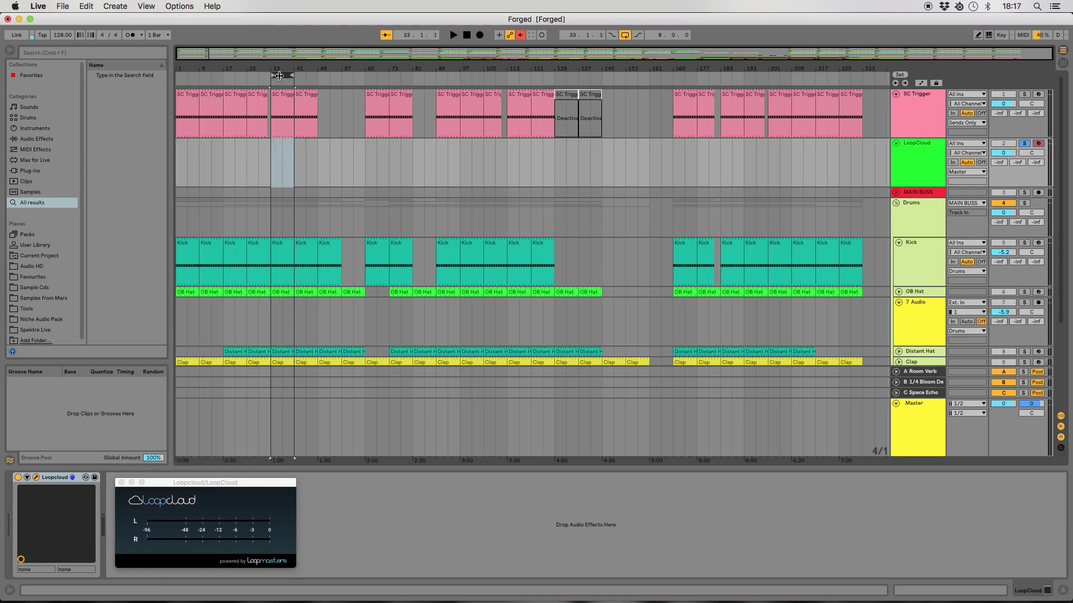
key(space)
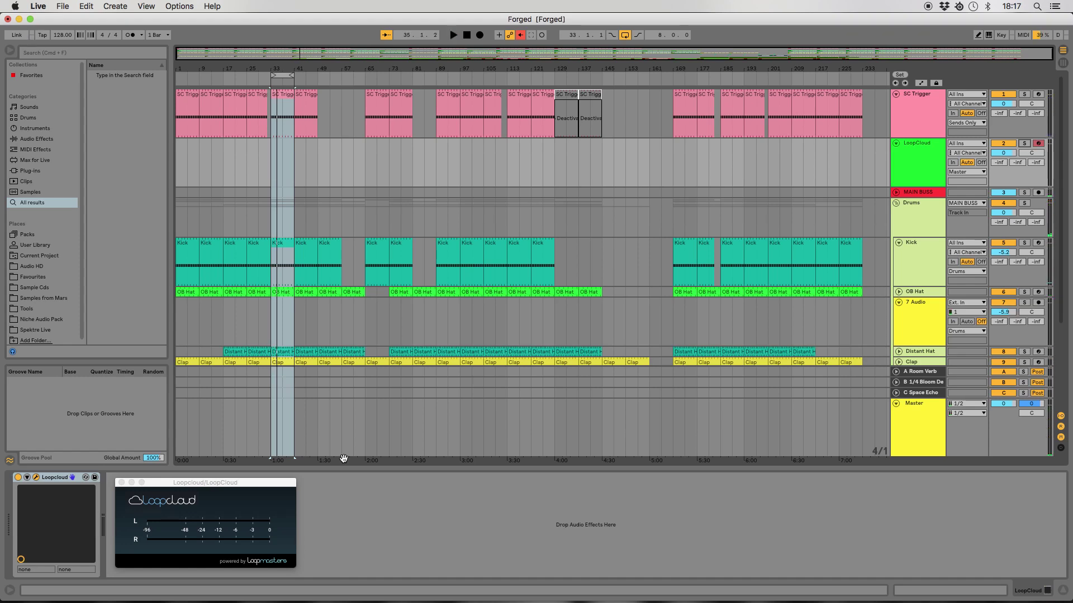
Step: Switch to Loopcloud and filter the samples to the Loops content type and the Hi Hat instrument
key(super+Tab)
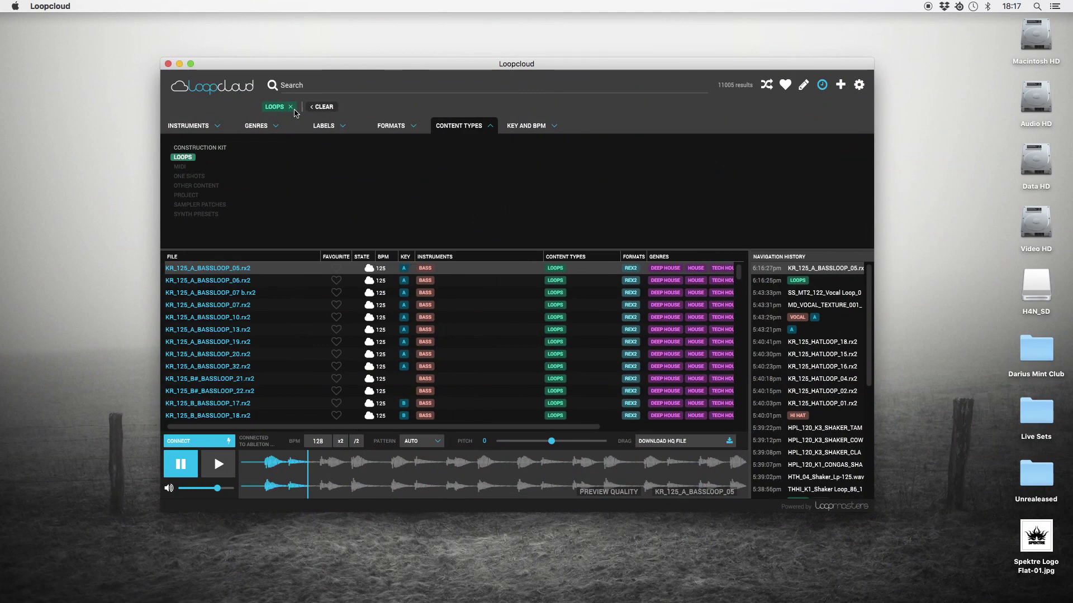
click(291, 107)
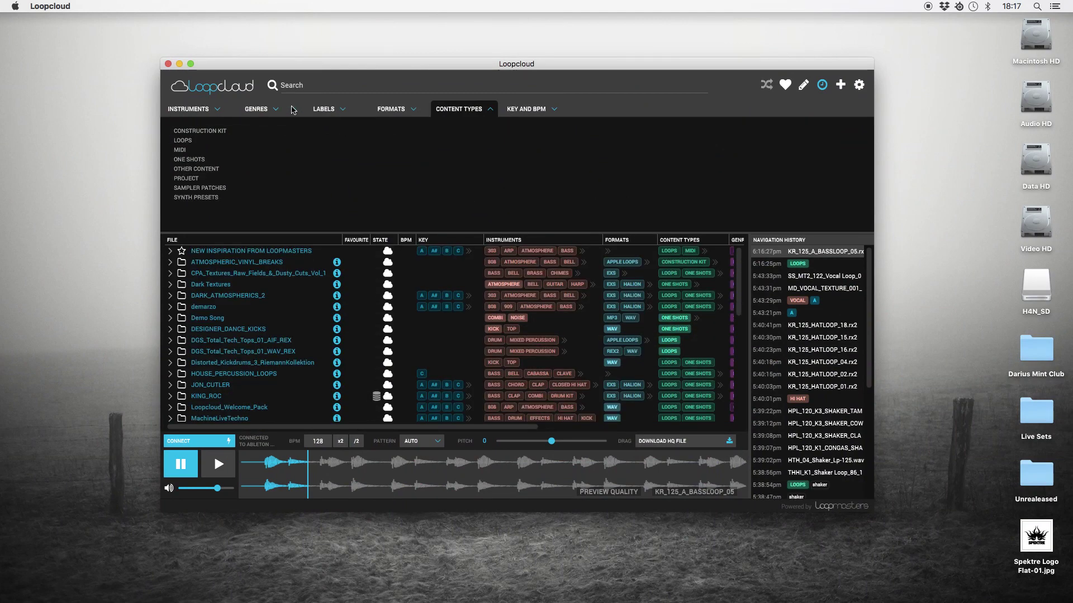
click(183, 141)
click(194, 126)
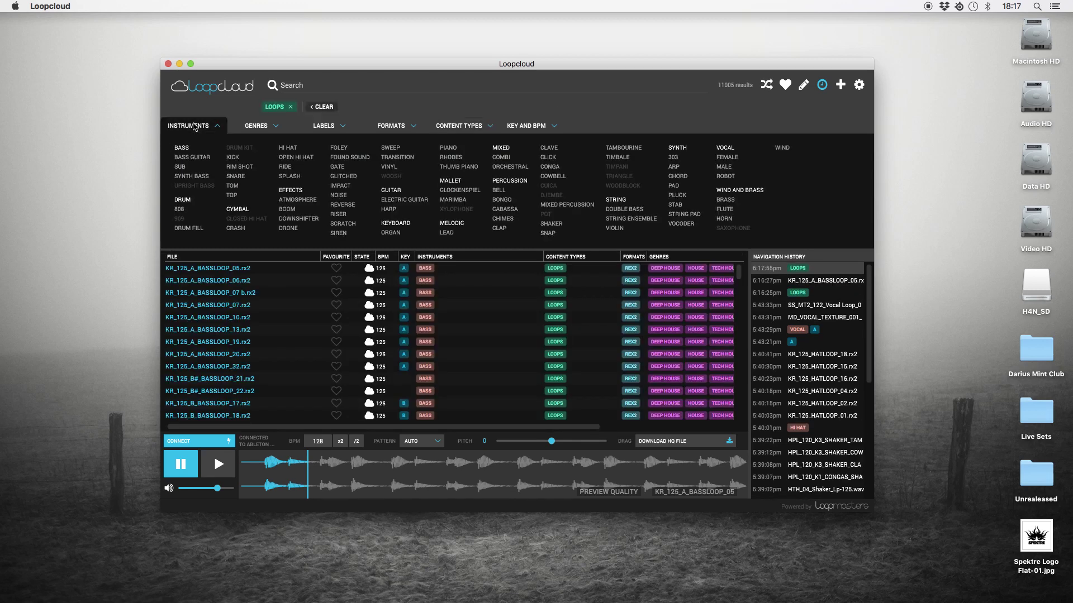
click(288, 149)
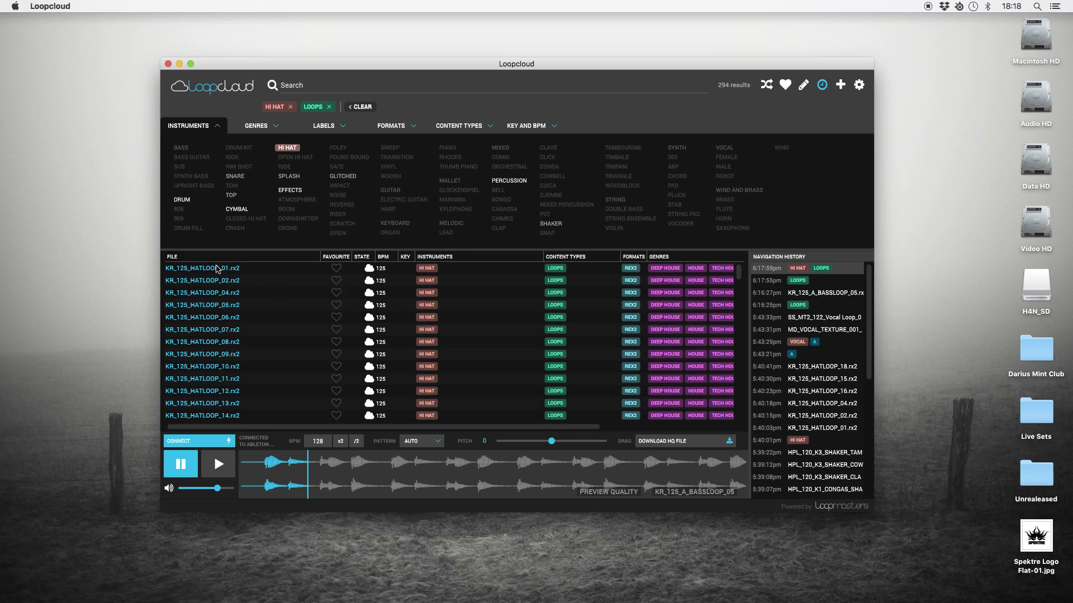
Step: Audition the hi-hat loops KR_125_HATLOOP_01, KR_125_HATLOOP_09 and KR_125_HATLOOP_18 against the set
click(213, 269)
click(223, 465)
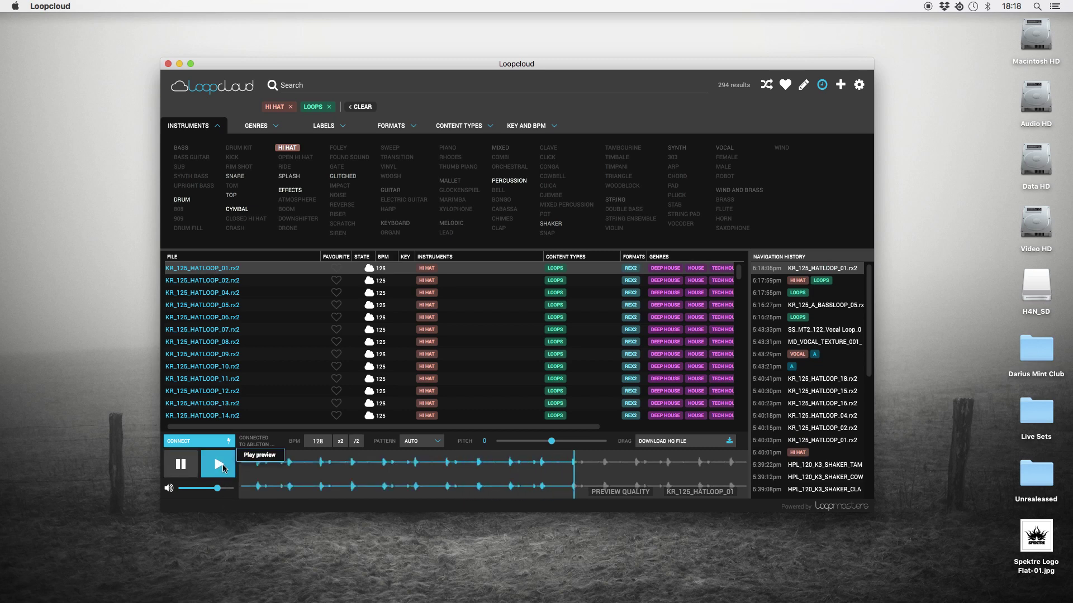
click(214, 353)
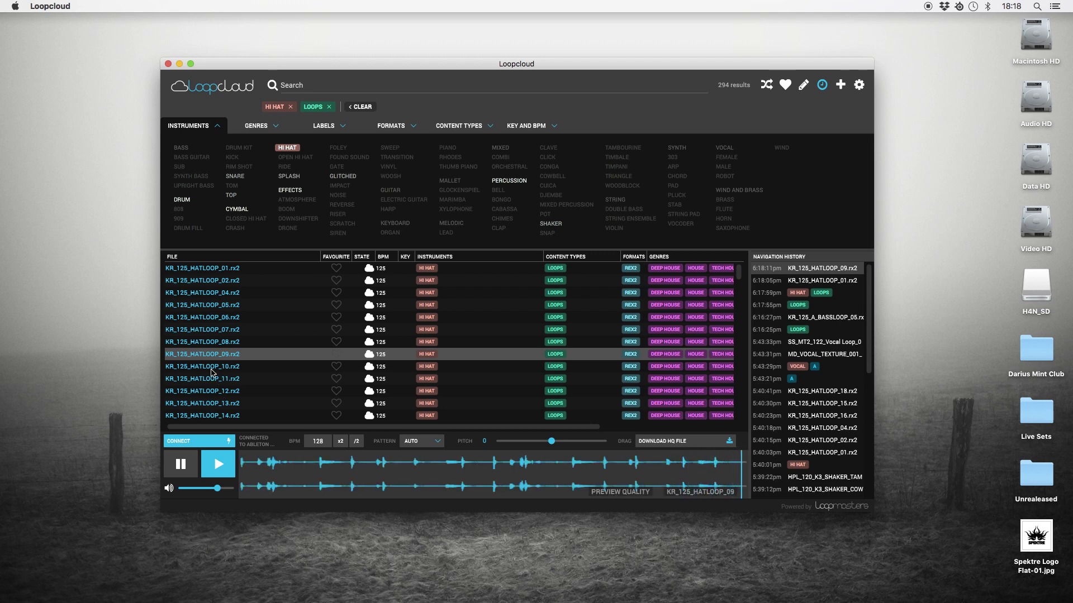
scroll(218, 379, down, 4)
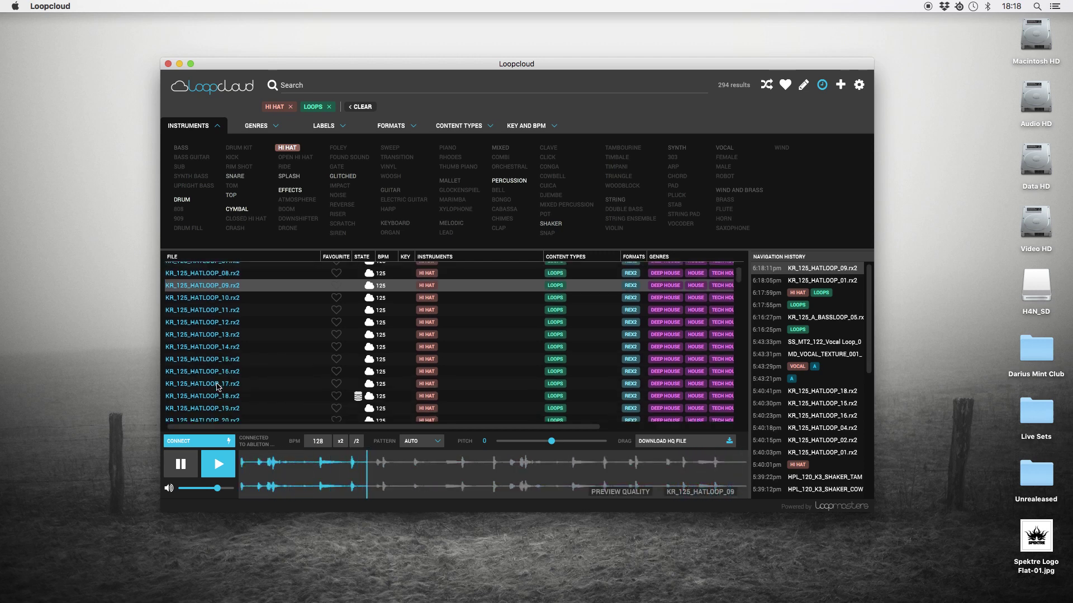
click(225, 396)
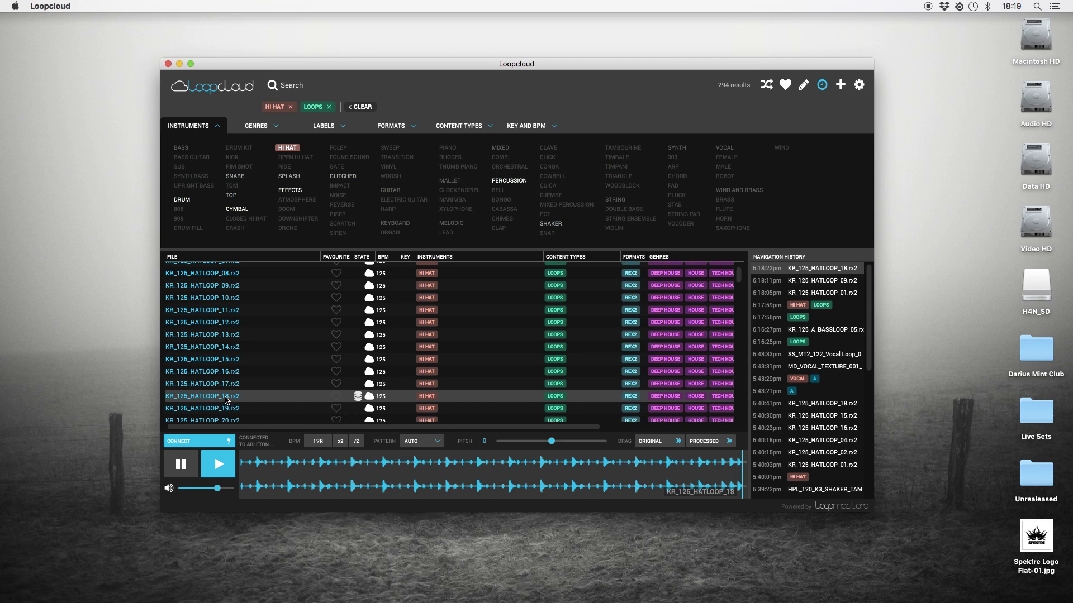
Step: Place KR_125_HATLOOP_18 on Ableton Live's 7 Audio track at bar 33, extend it to bar 41 and play it back
drag(228, 398, 273, 331)
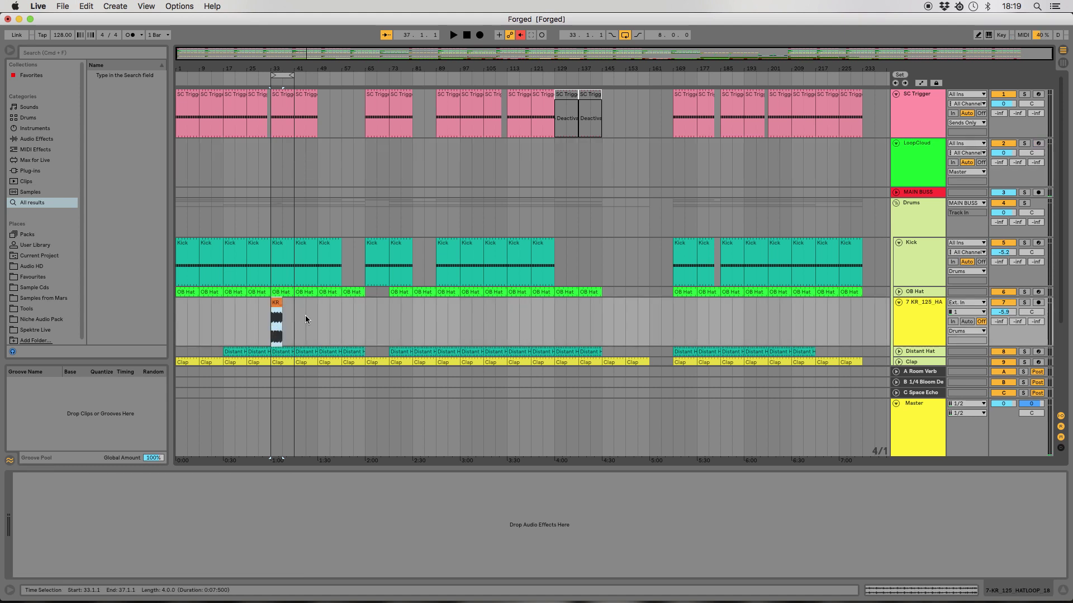
drag(282, 303, 289, 303)
key(space)
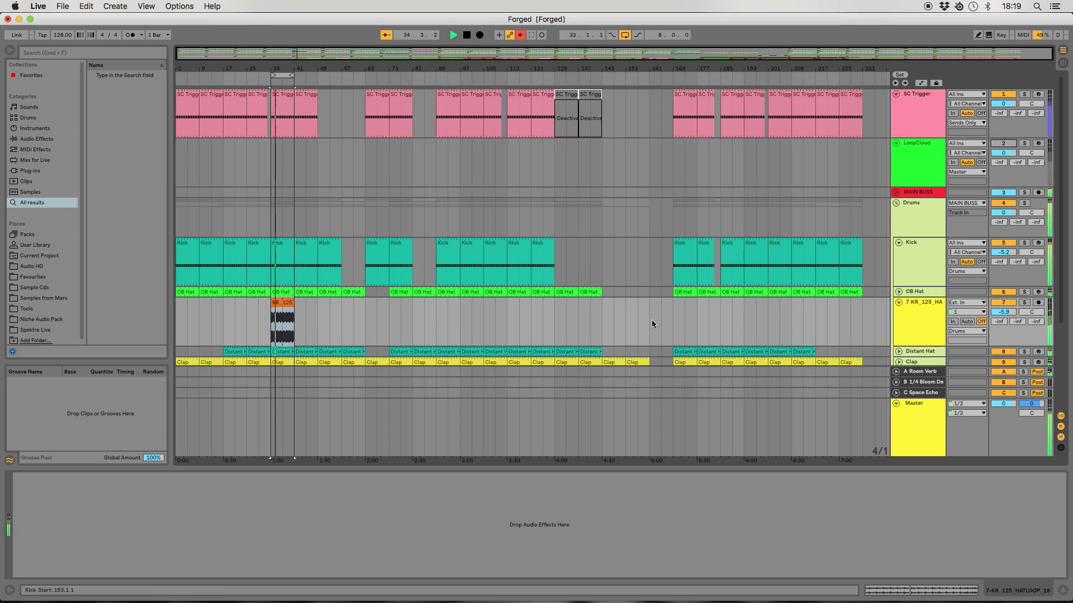
Step: Set the hat loop track's volume to 0.9 dB and solo the track, stopping playback
drag(1004, 312, 1003, 306)
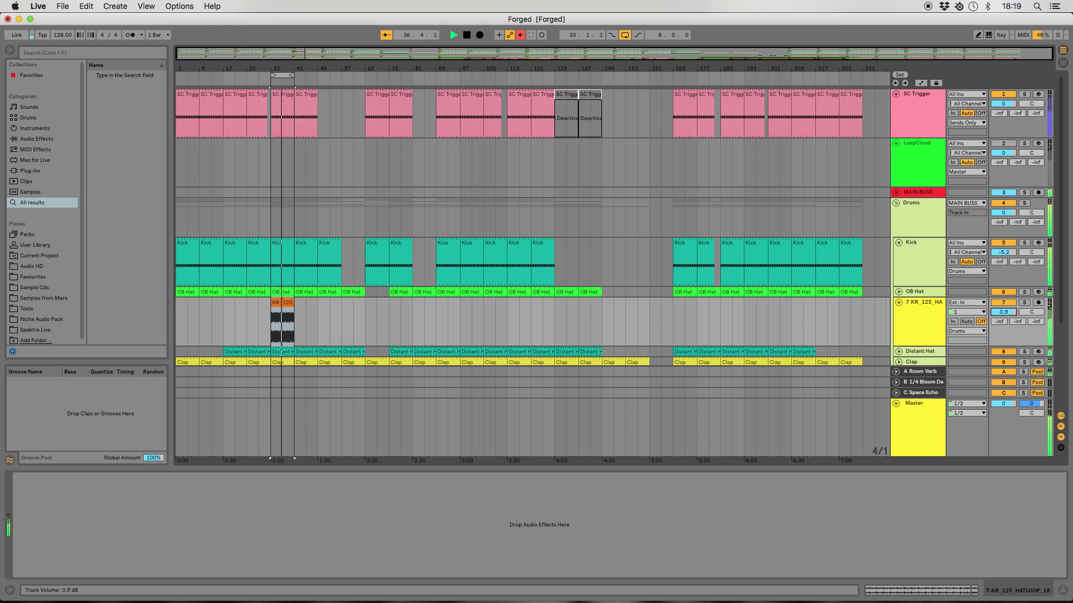
click(1024, 302)
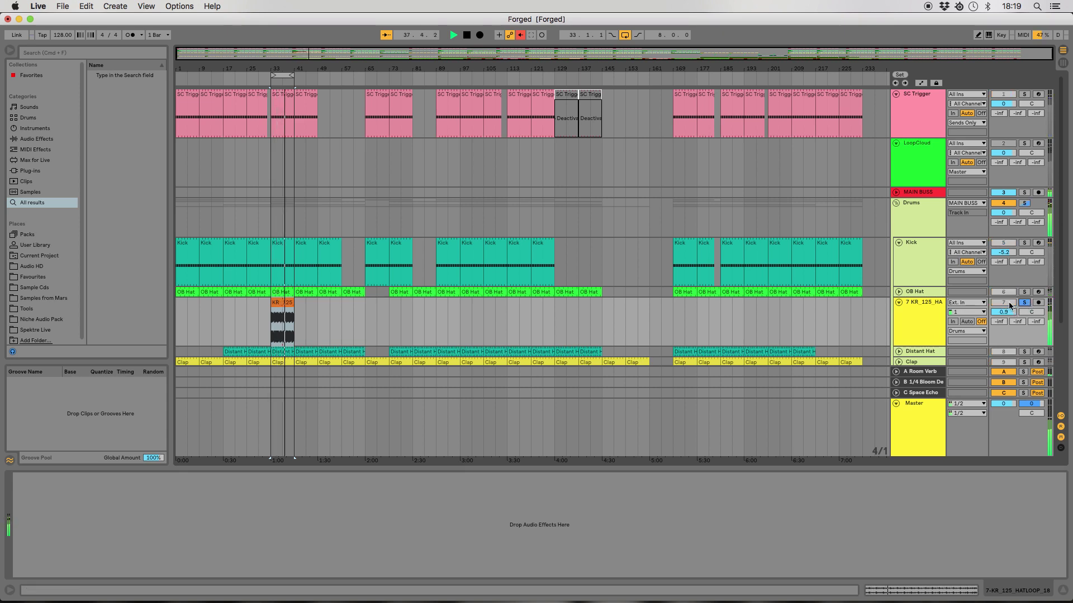
key(space)
Step: Add EQ Eight to the hat loop track with band 1 as a low cut at 400 Hz, and unsolo the track after listening
click(47, 139)
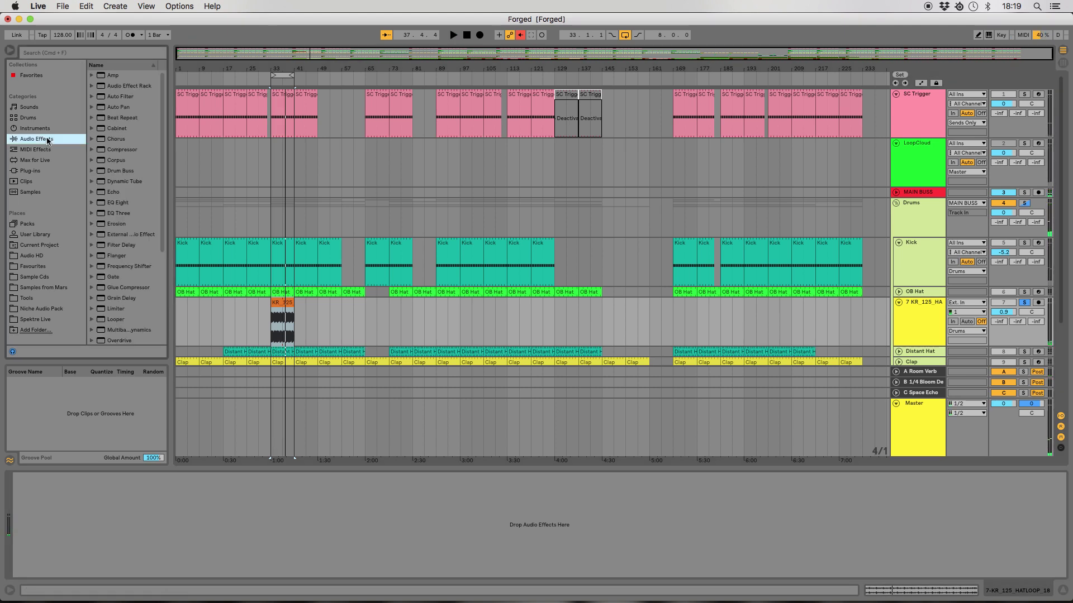
drag(120, 199, 145, 550)
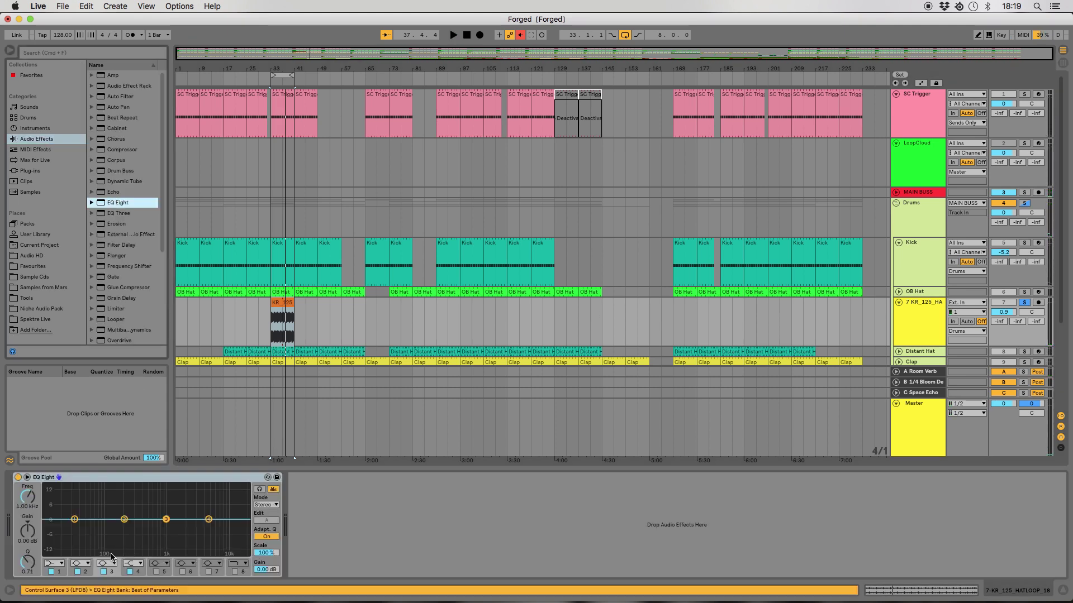
click(55, 564)
click(54, 500)
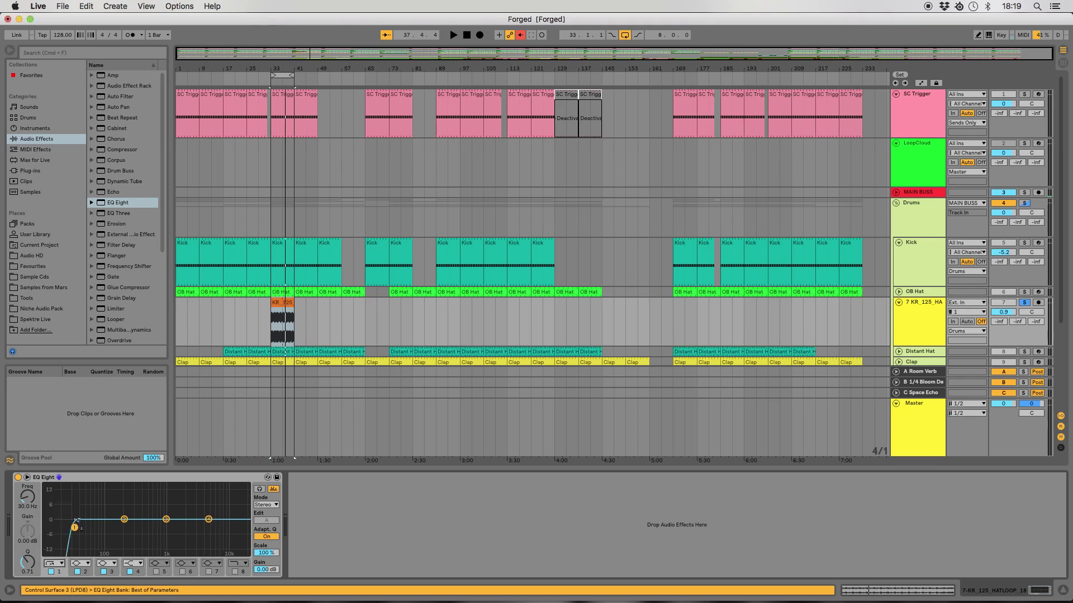
drag(74, 528, 142, 528)
key(space)
click(1024, 302)
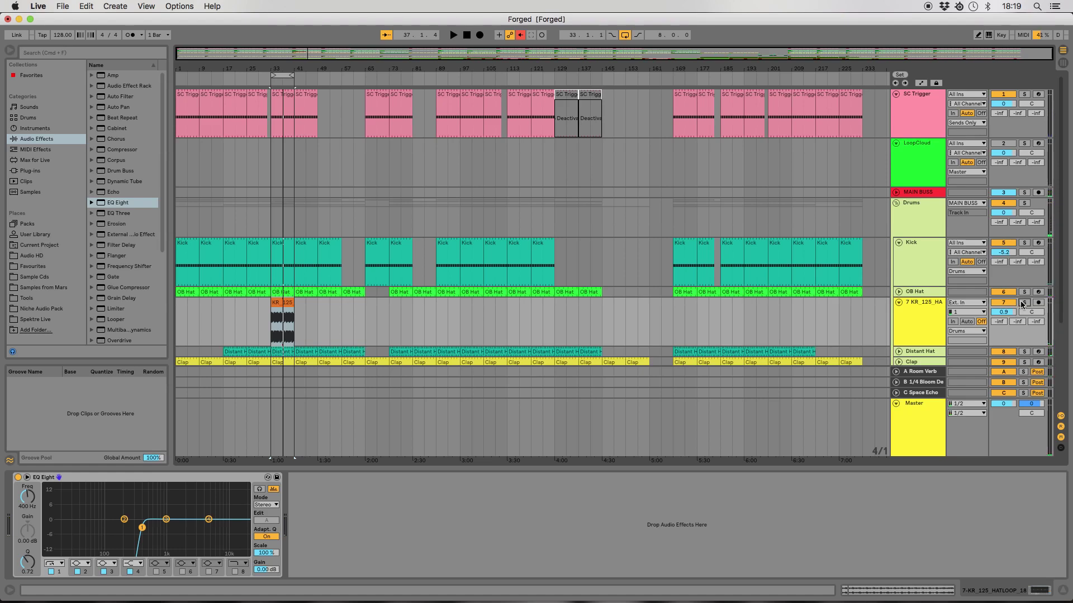
Step: Switch to Loopcloud, clear the current filters and filter the samples to Vocal in the key of A
key(super+h)
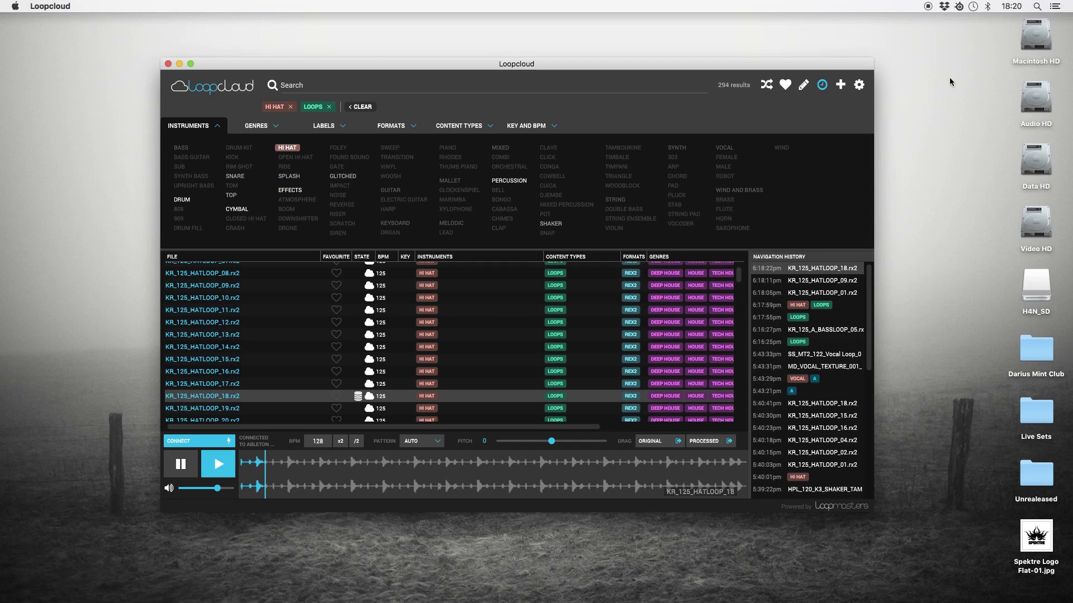
click(354, 108)
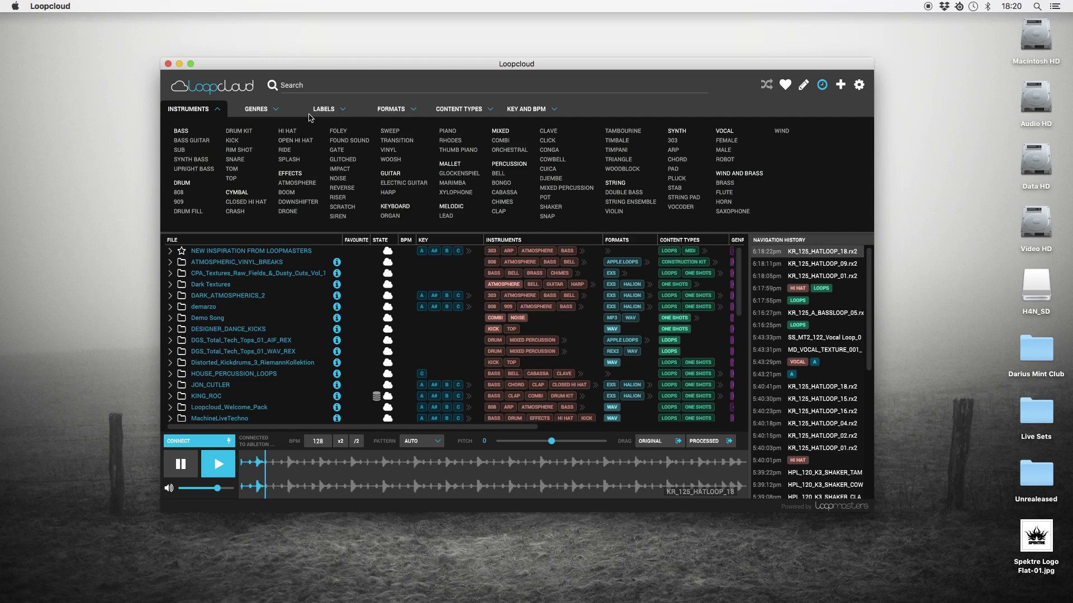
click(725, 132)
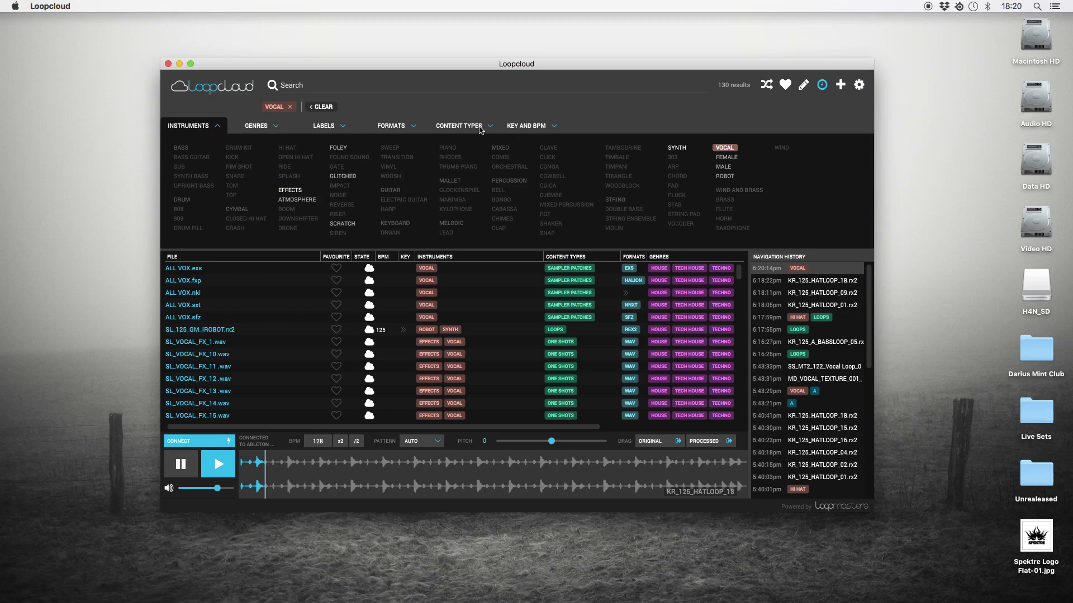
click(544, 127)
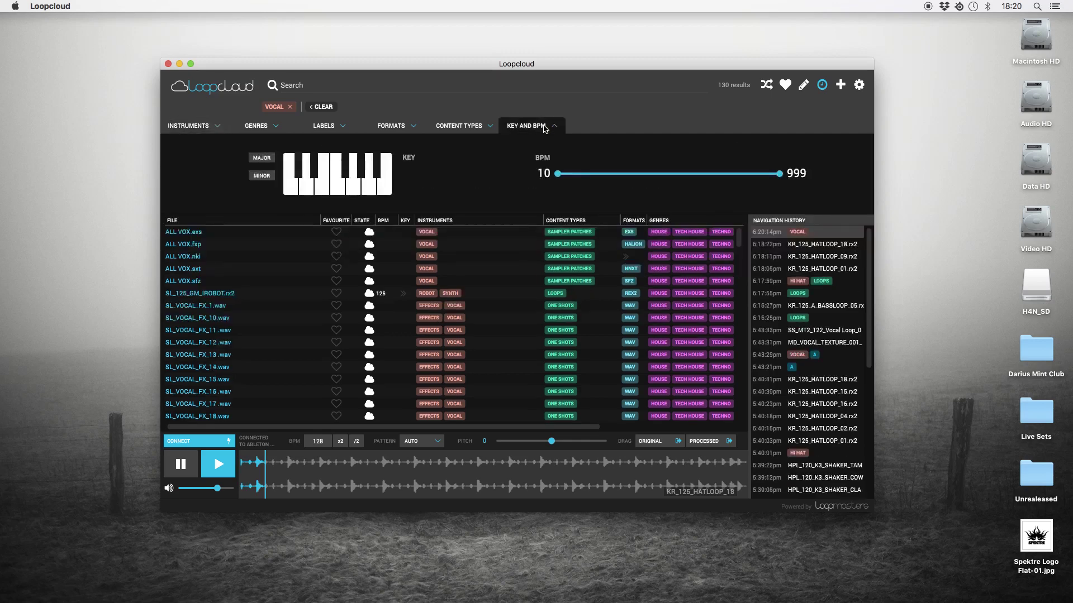
click(371, 184)
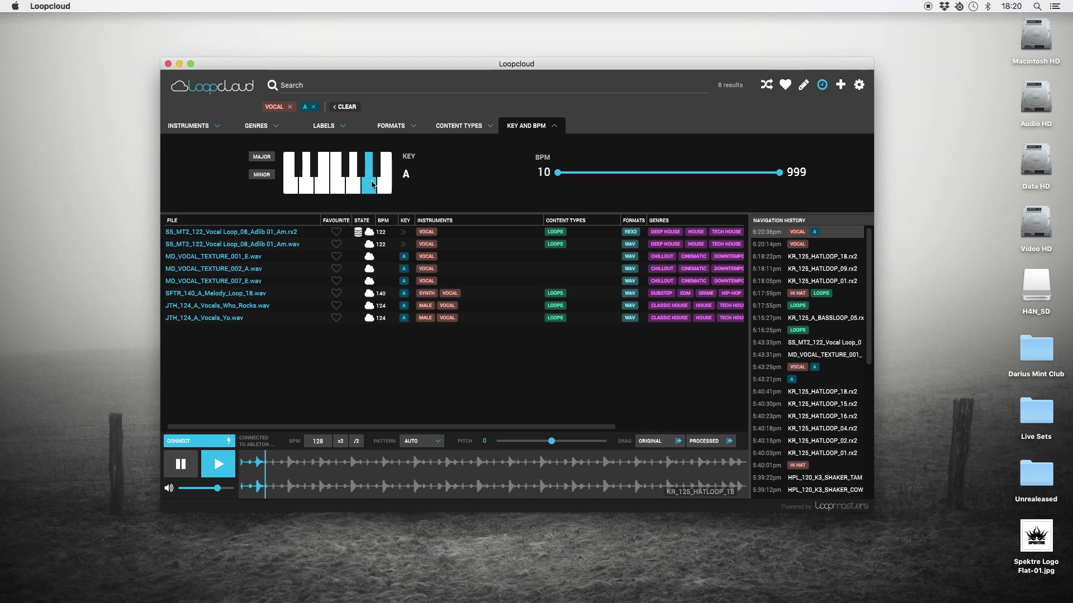
Step: Audition SS_MT2_122_Vocal Loop_08_Adlib 01_Am.wav in Loopcloud in sync with the Ableton Live set, and pause the preview after listening
click(268, 245)
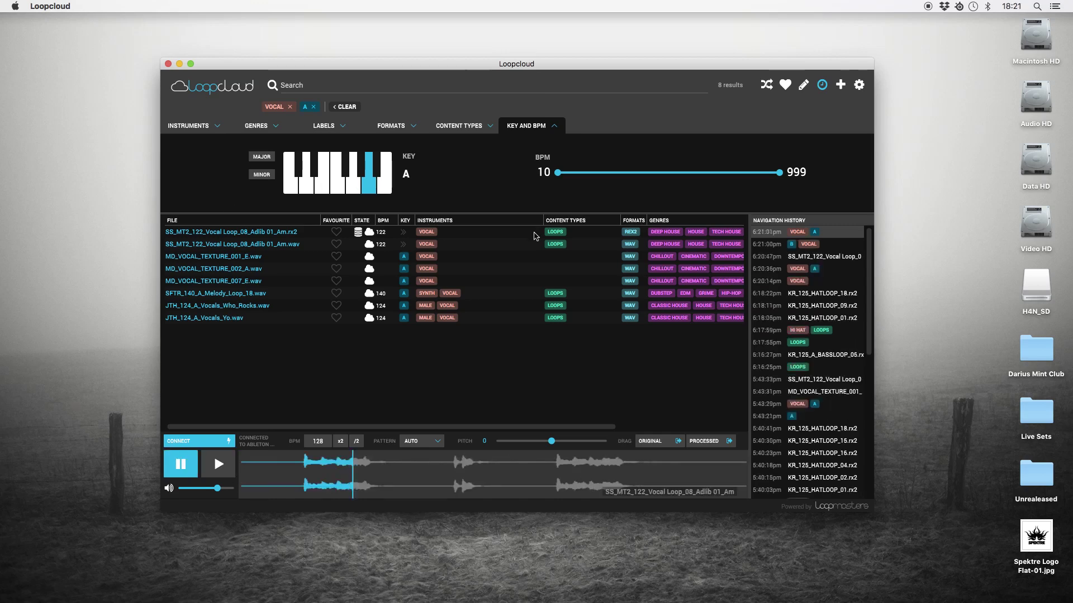
click(261, 248)
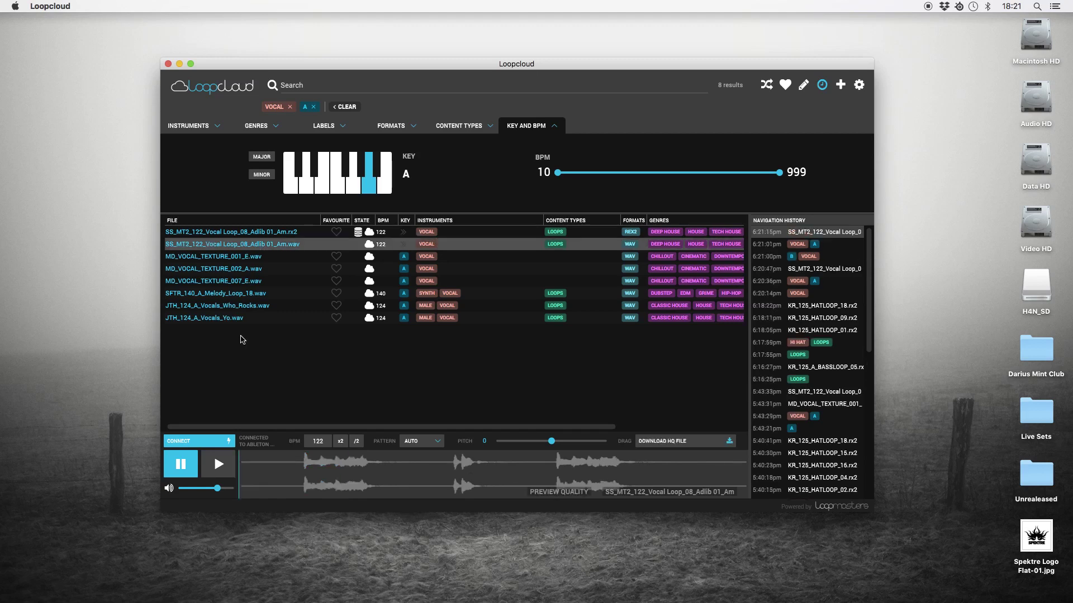
click(219, 464)
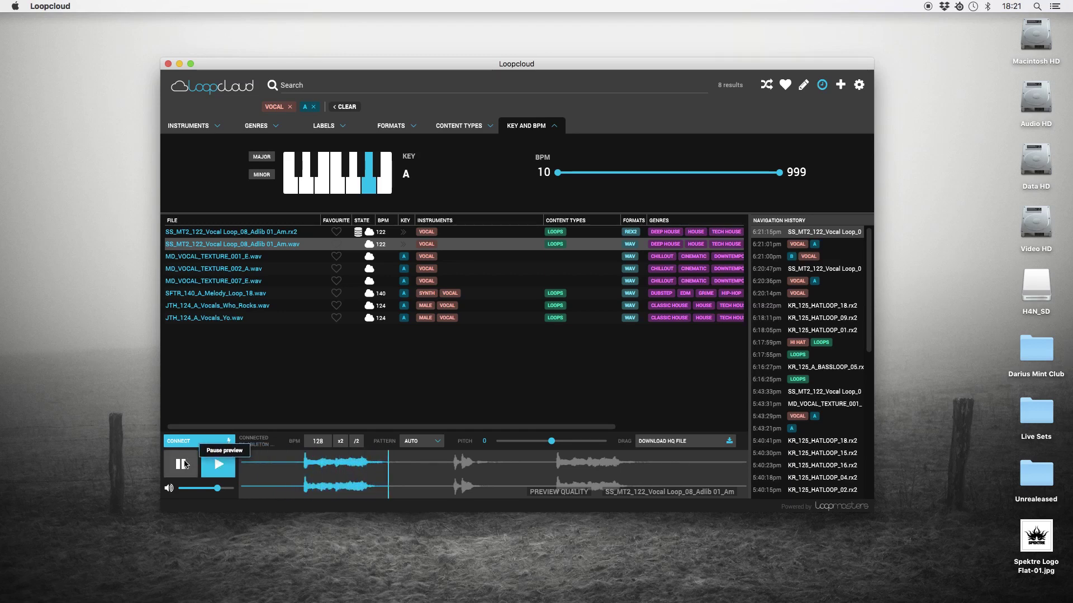
click(186, 464)
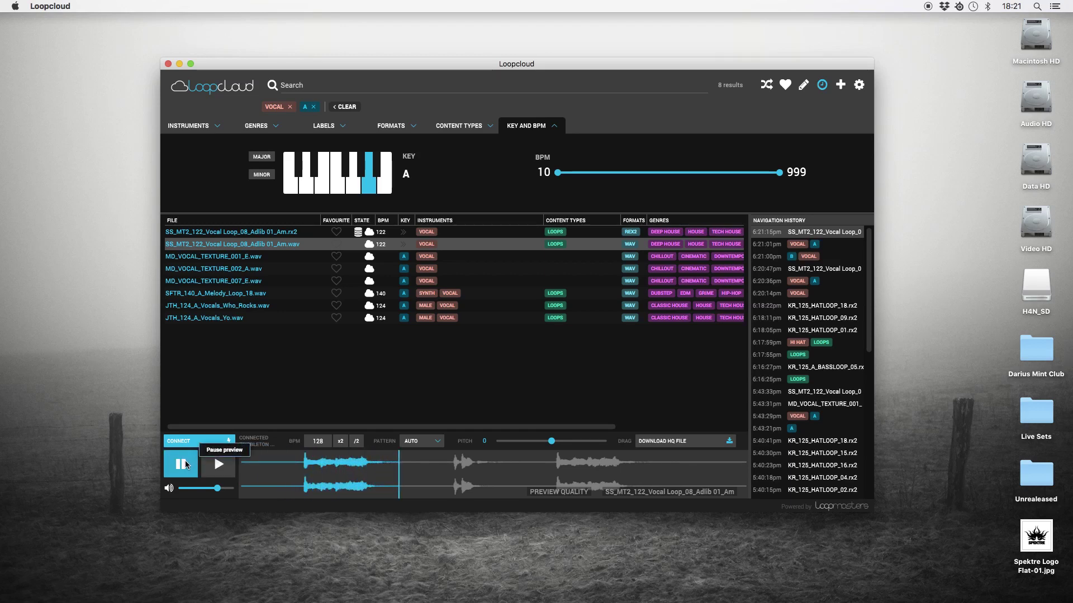
key(ctrl+Left)
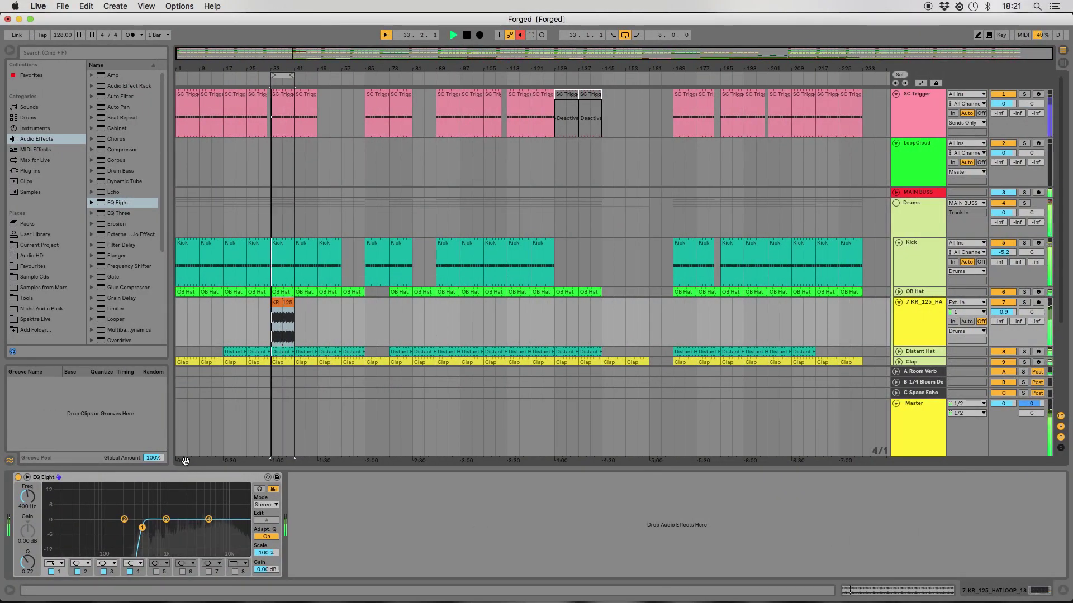
key(ctrl+Right)
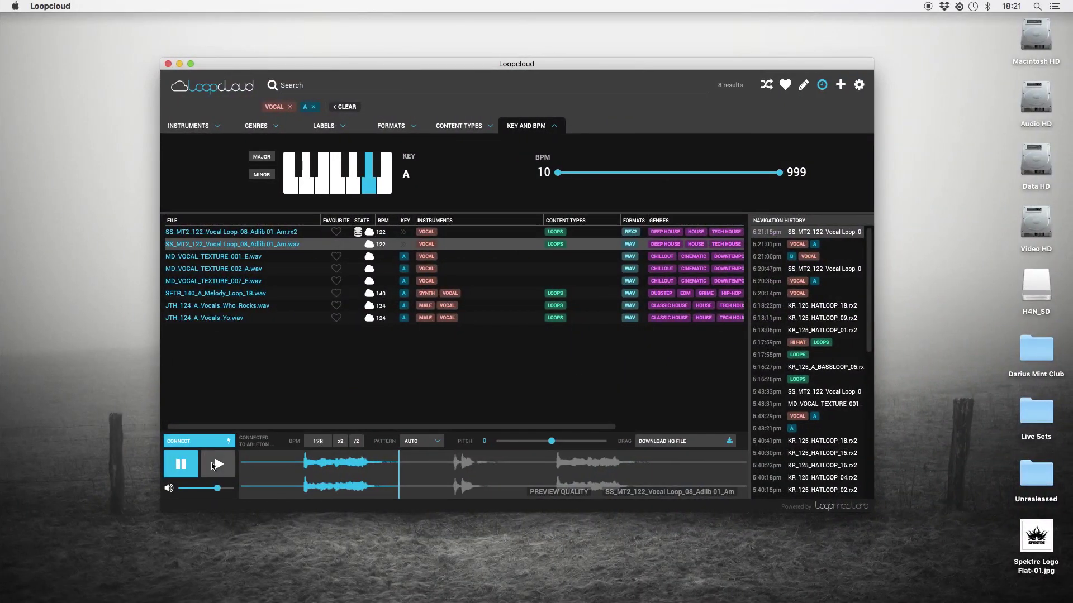
click(213, 466)
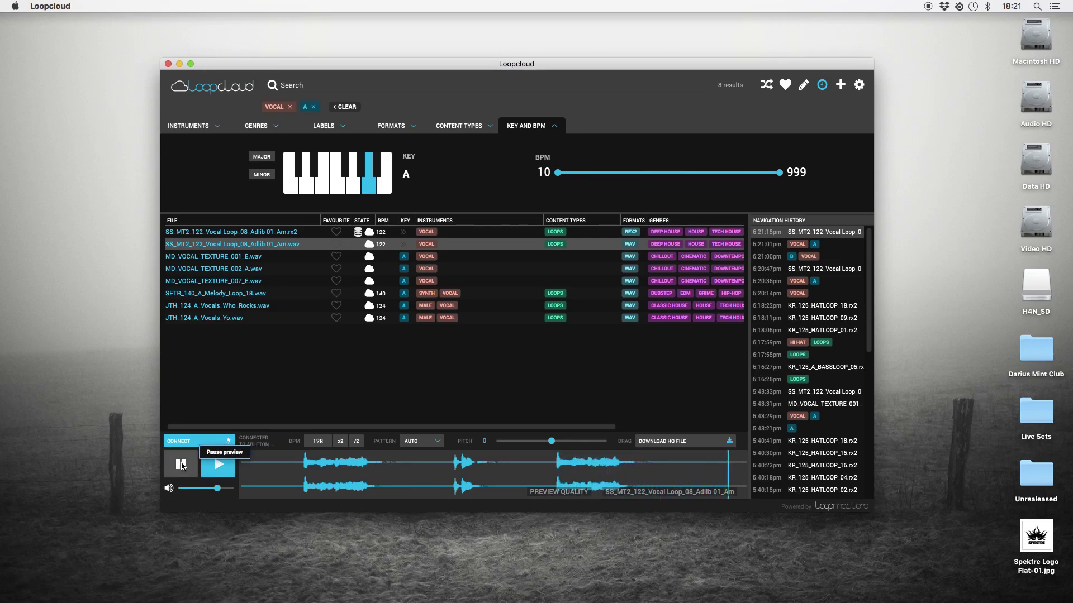
click(181, 464)
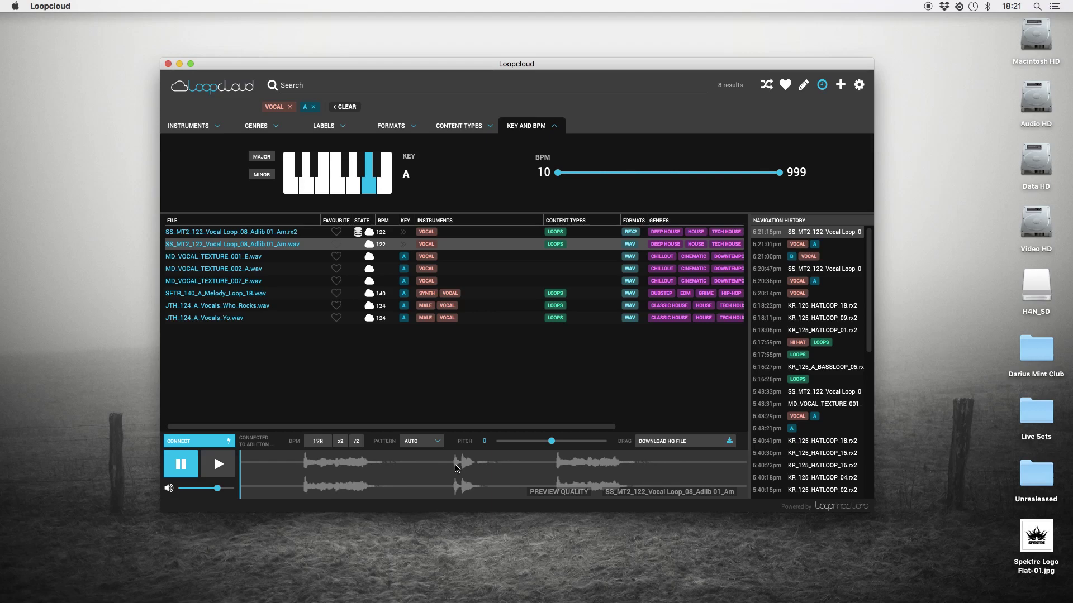
Step: Switch to Ableton Live, insert a MIDI track below Snare Build and load SS_MT2_122_Vocal Loop_08_Adlib 01_Am.wav from Loopcloud into its Simpler
key(super+Tab)
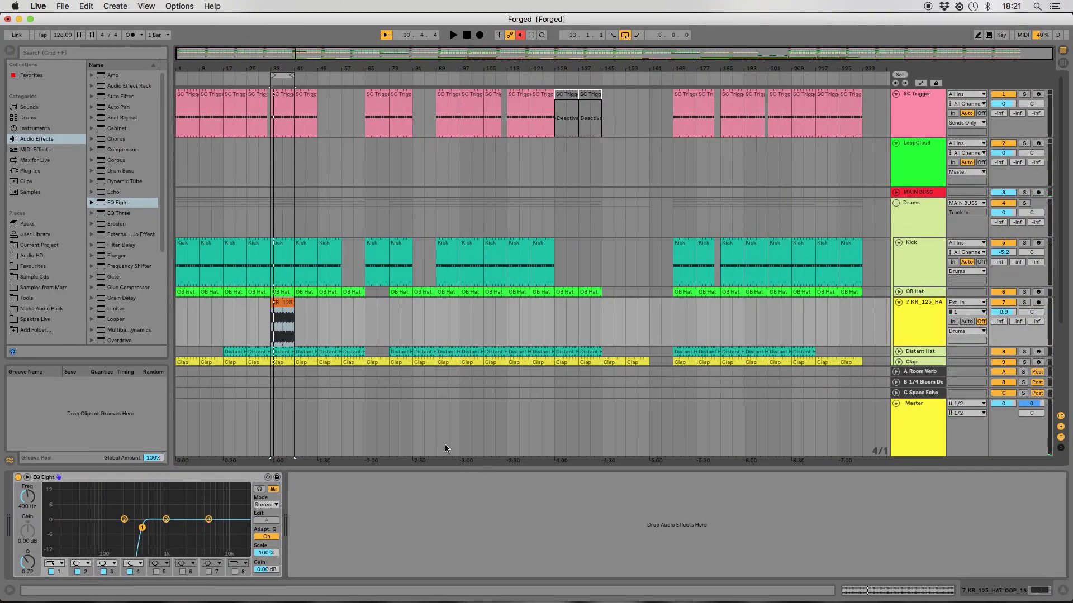
scroll(437, 271, down, 5)
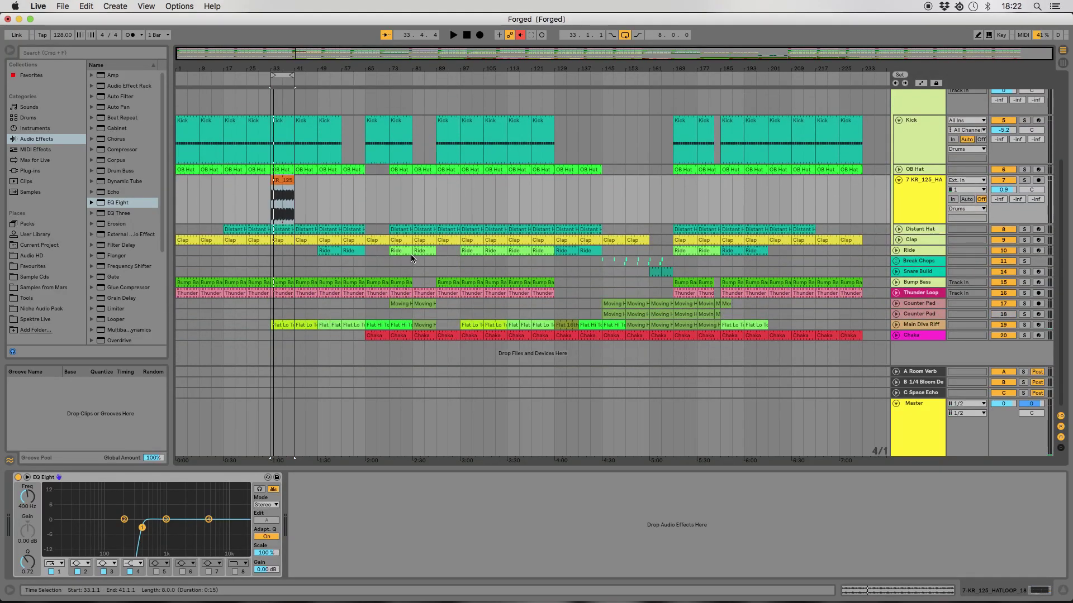
right_click(914, 273)
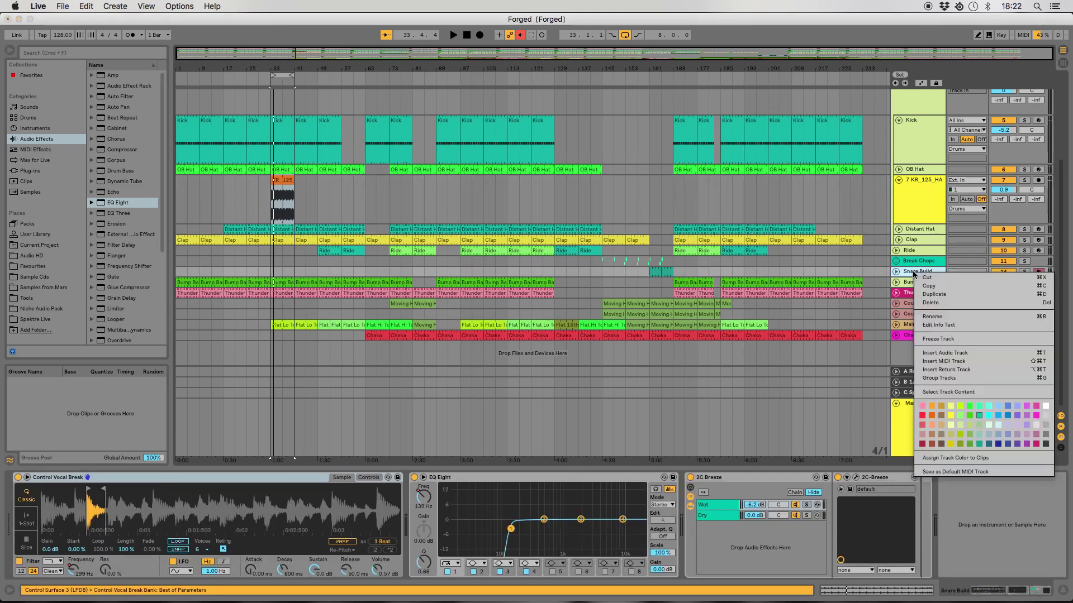
click(949, 362)
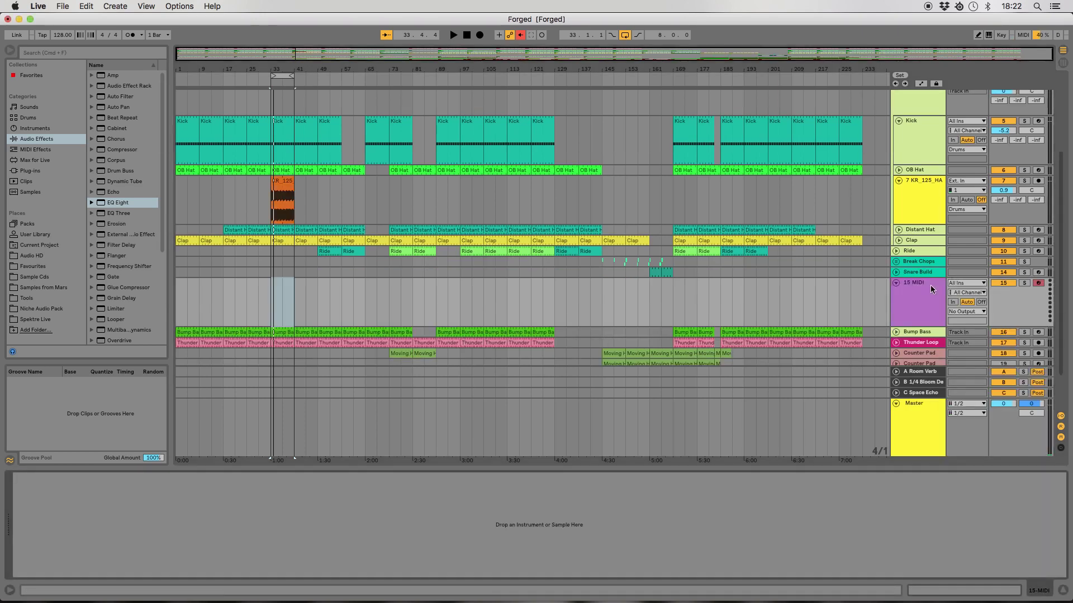
key(super+Tab)
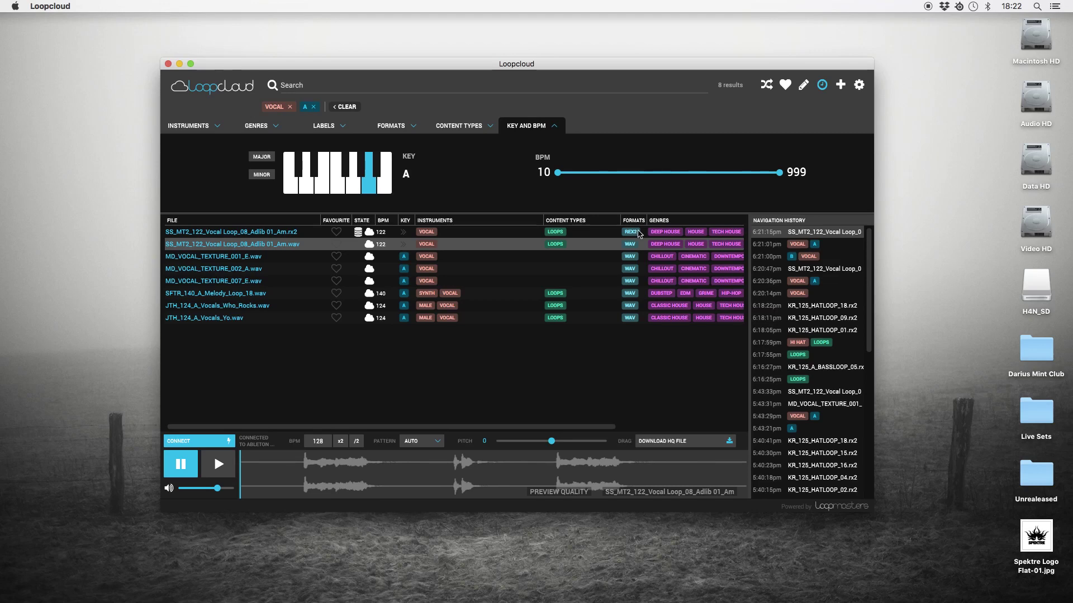
drag(269, 247, 282, 550)
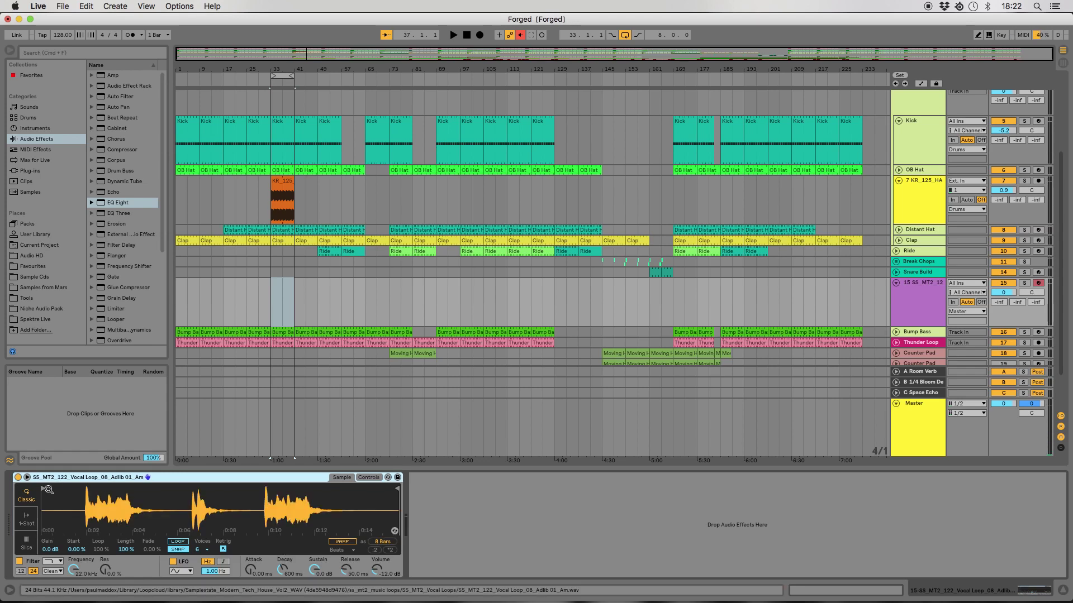
Step: Move the sample start to the first vocal hit and set the vocal track's sends to -6.2 dB on B and -25.6 dB on C
click(87, 488)
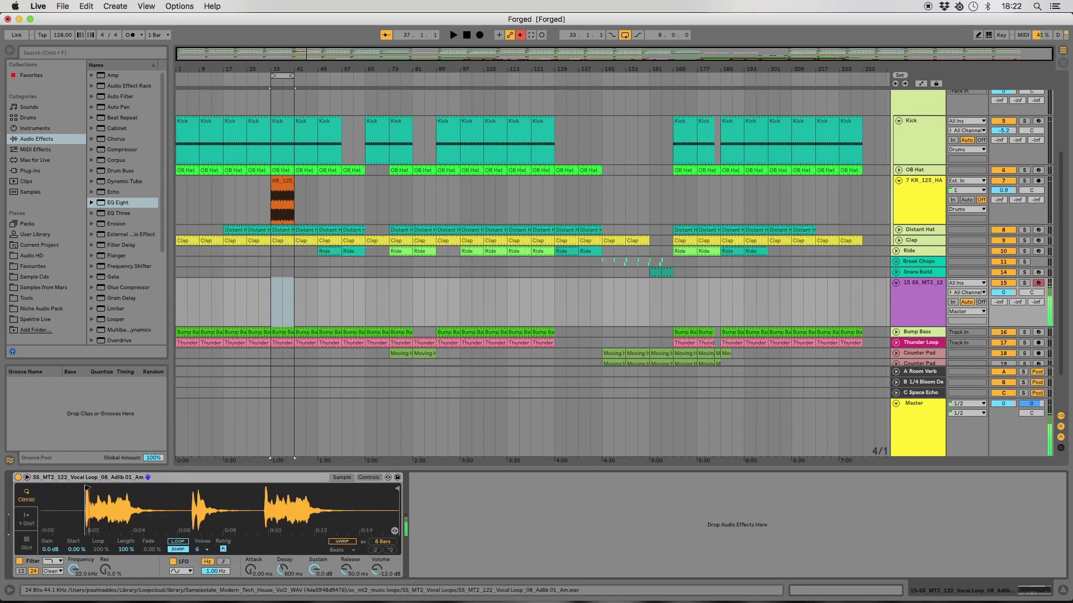
drag(86, 487, 71, 490)
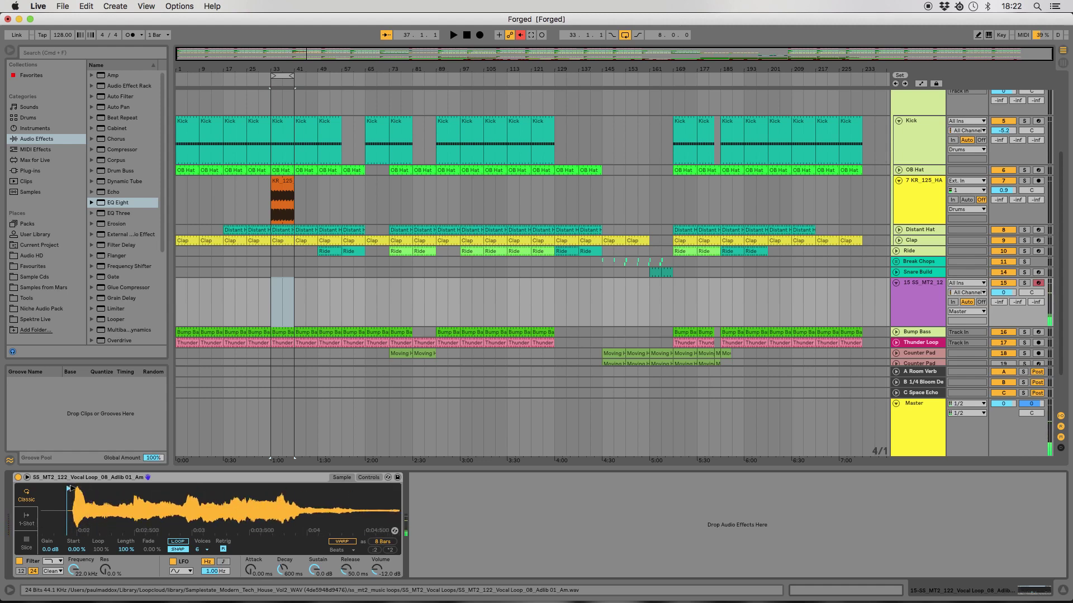
click(73, 488)
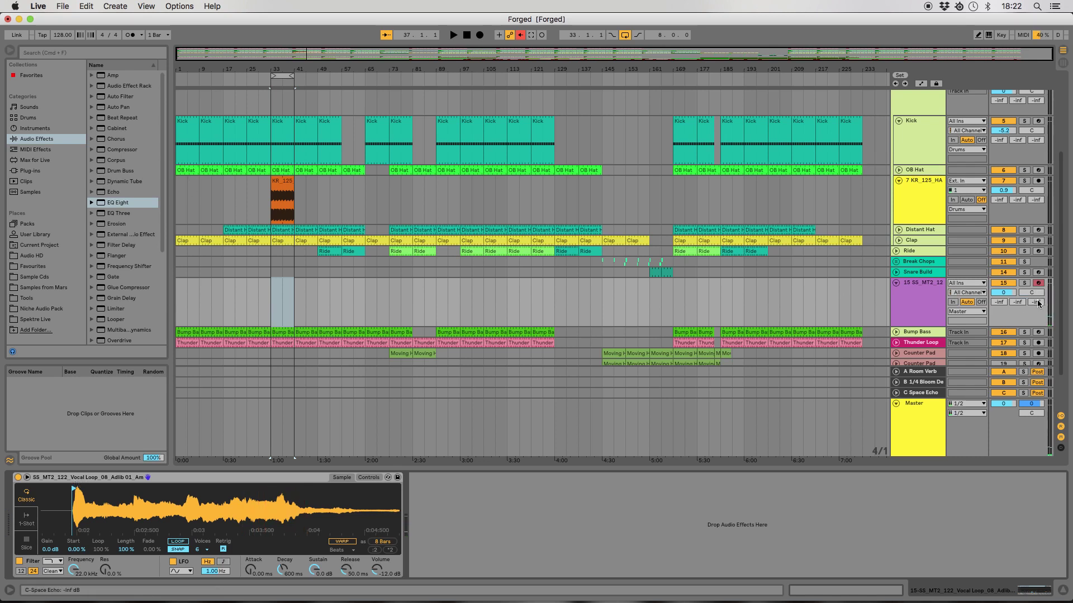
drag(1037, 303, 1017, 282)
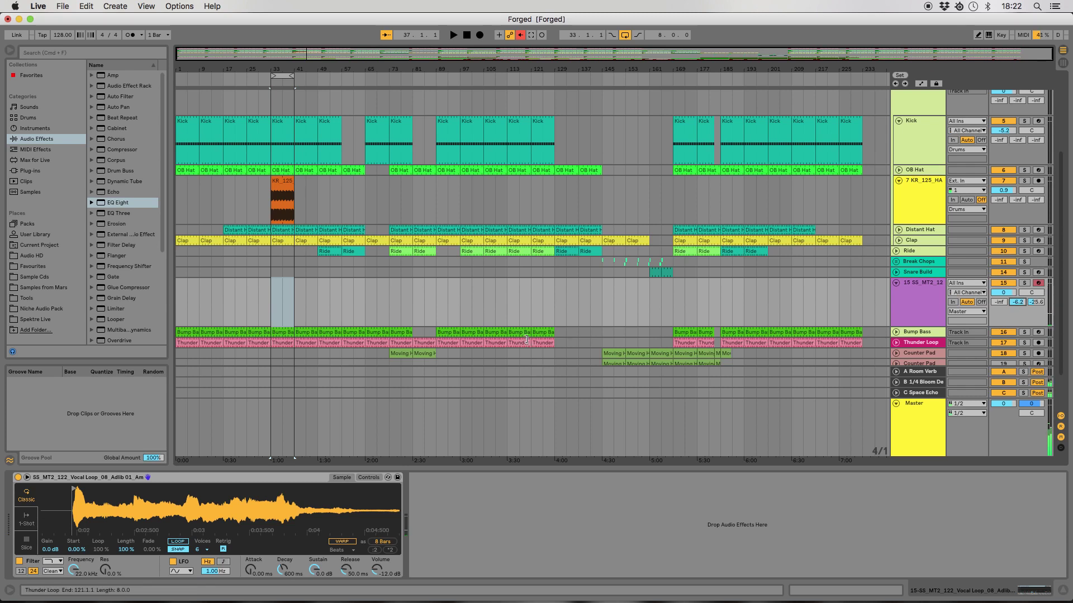
Step: Move the arrangement loop to bars 49 to 57 and record a MIDI performance of the vocal sample there, stopping when done
drag(287, 75, 335, 77)
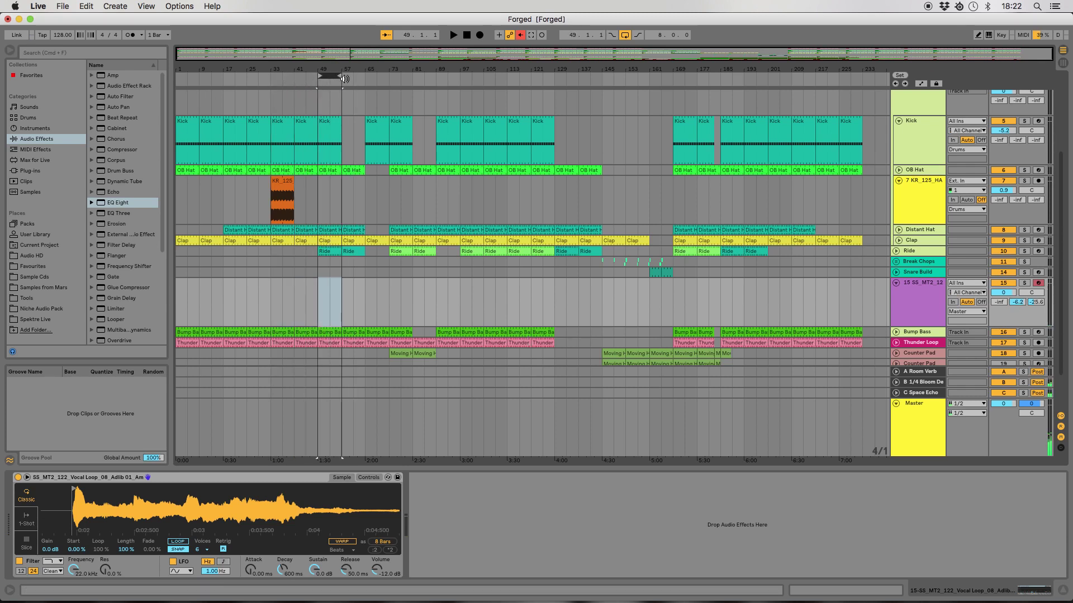
key(space)
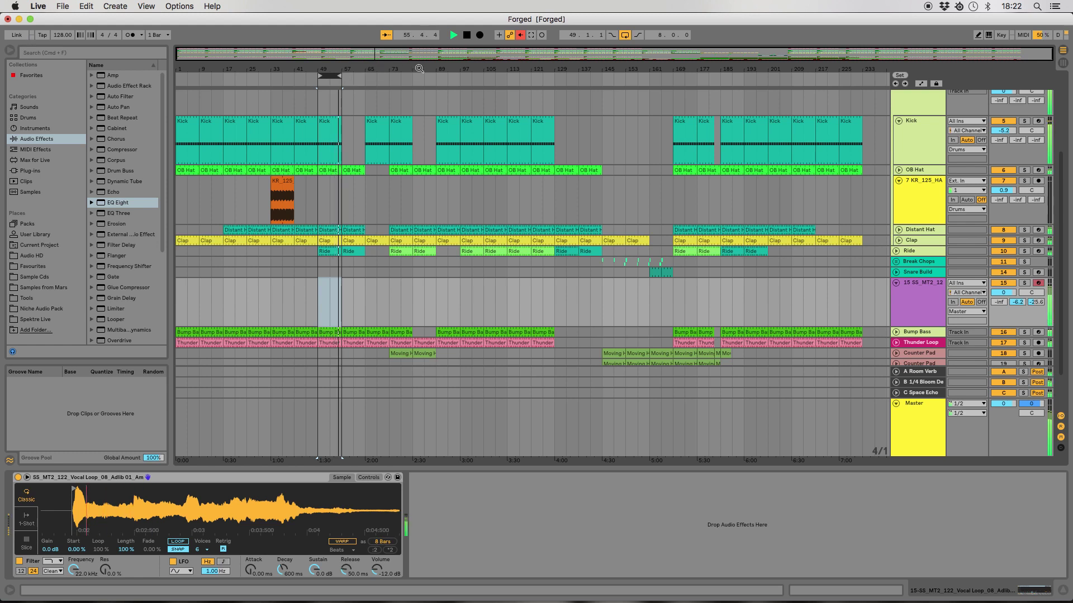
click(480, 35)
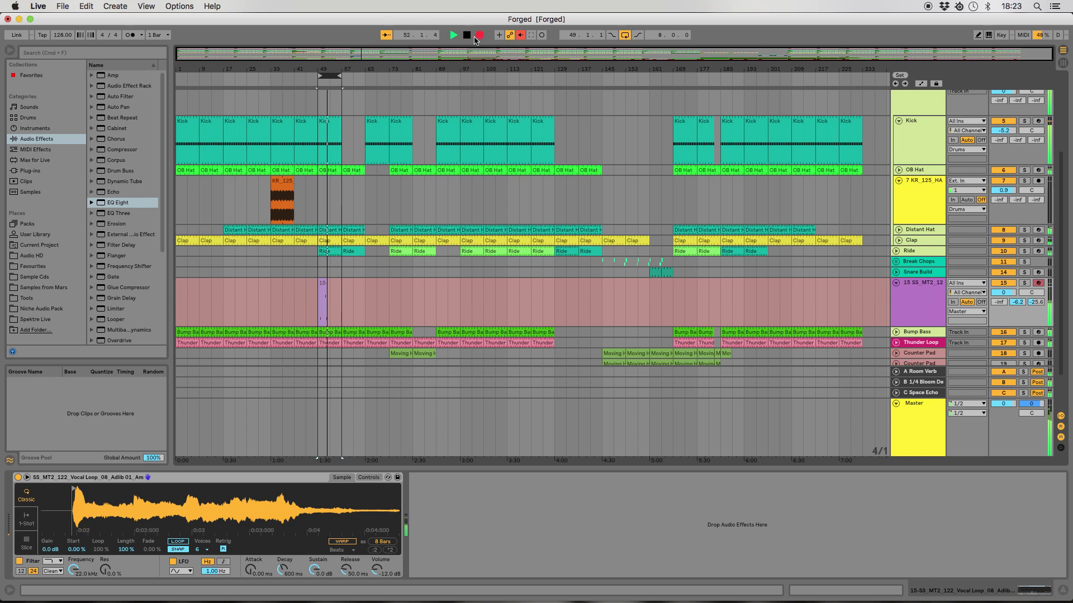
click(468, 38)
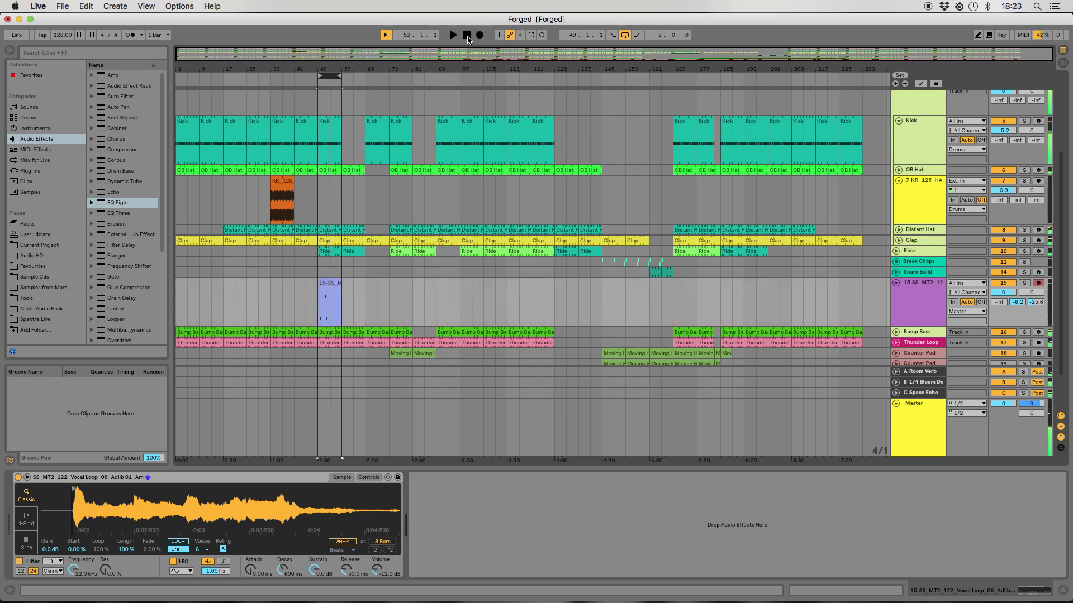
Step: Shorten the recorded vocal MIDI clip to three bars, ending at bar 52, and switch to Loopcloud
scroll(334, 95, up, 5)
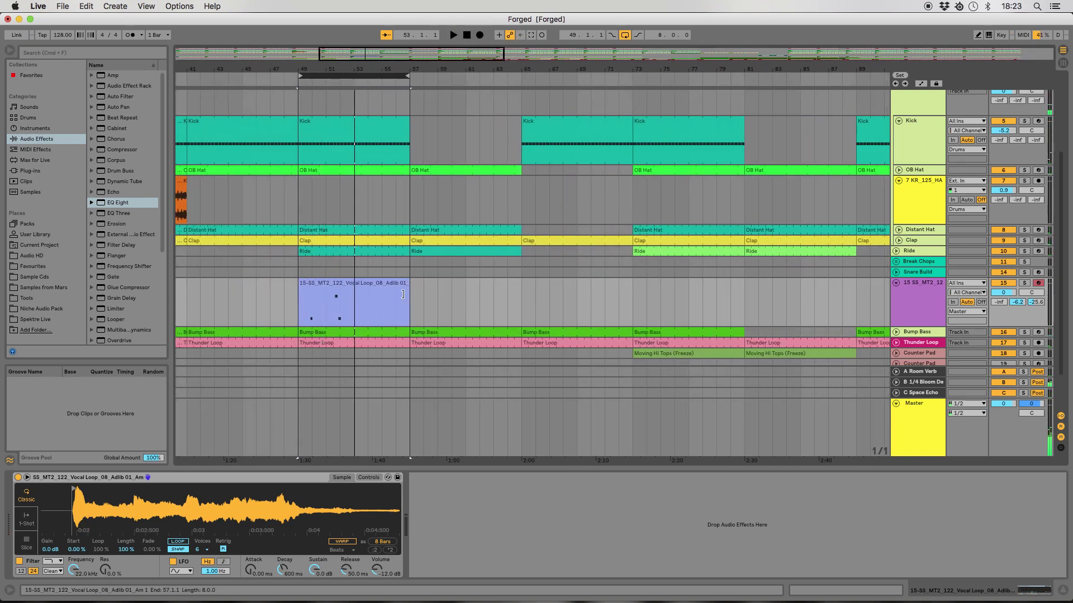
drag(408, 288, 339, 288)
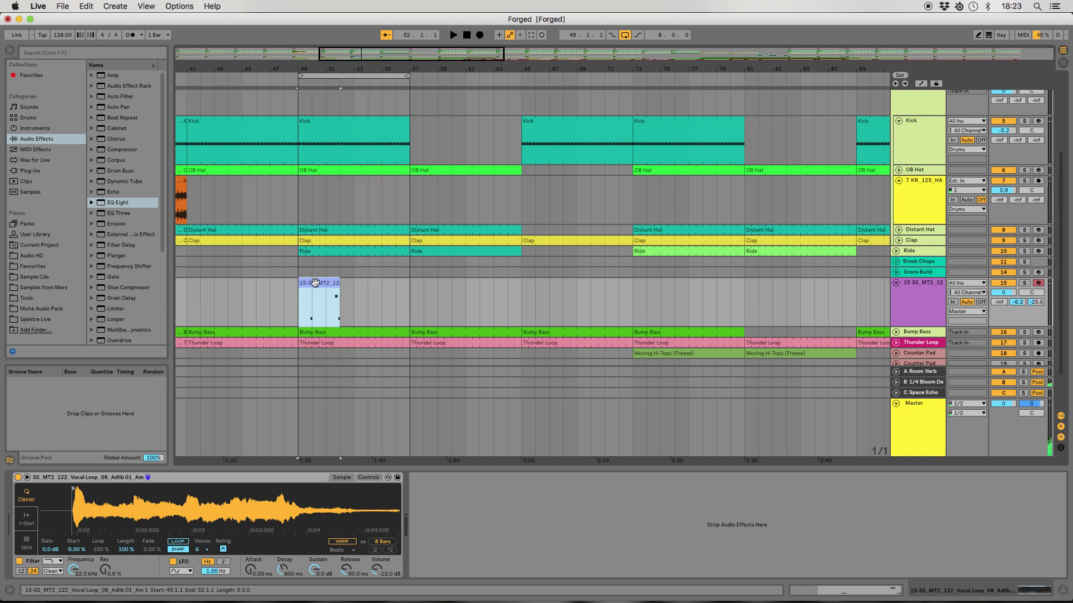
key(super+Tab)
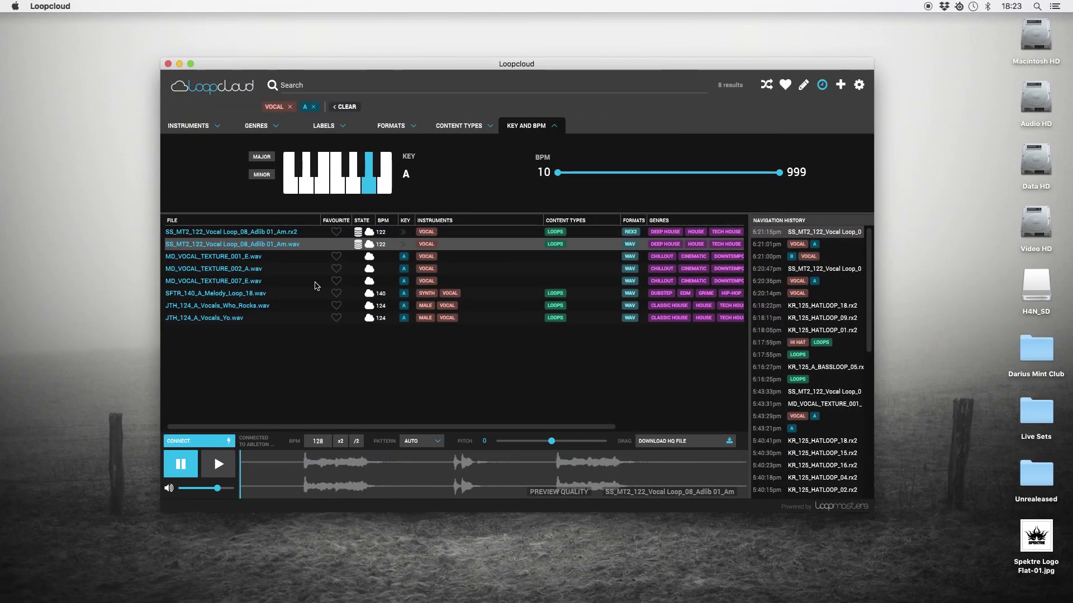